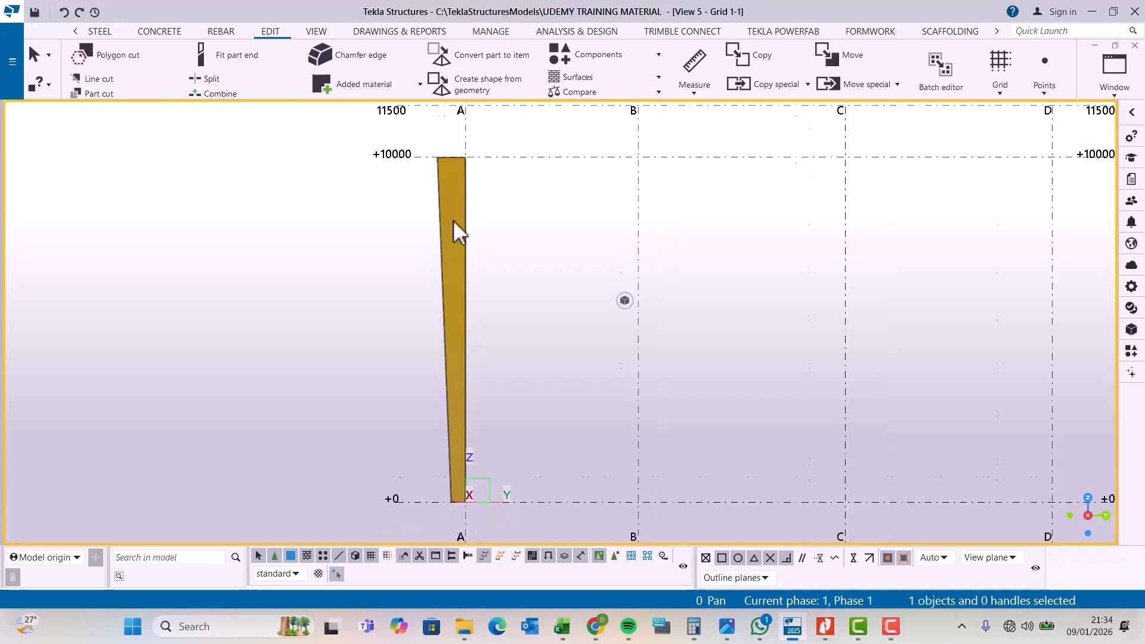
scroll(453, 399, up, 3)
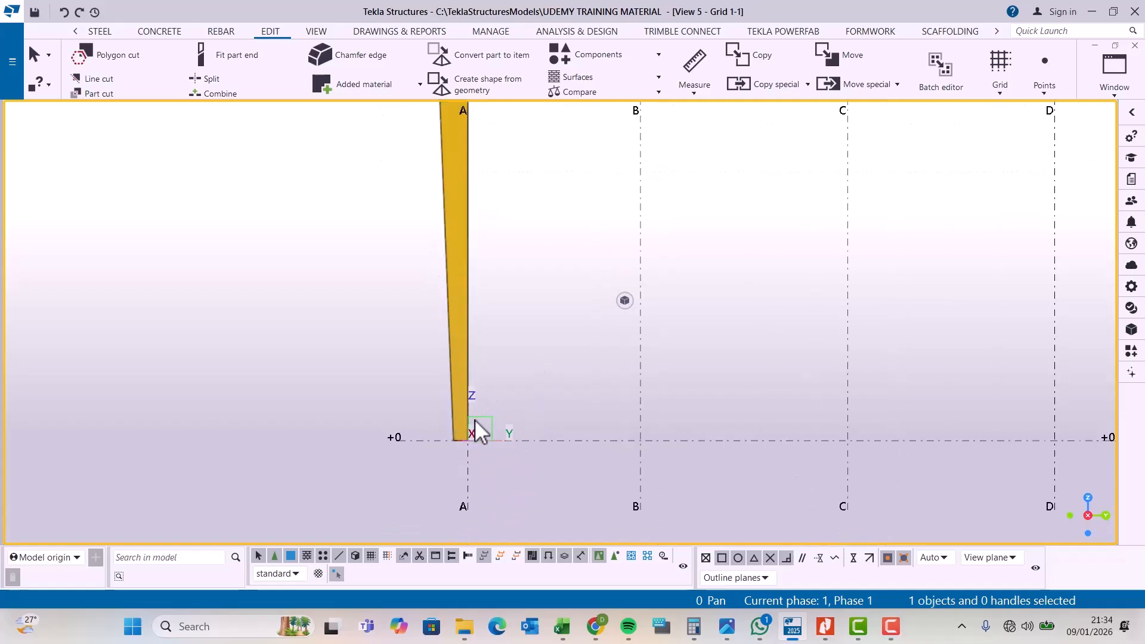
scroll(483, 428, up, 1)
scroll(421, 424, down, 2)
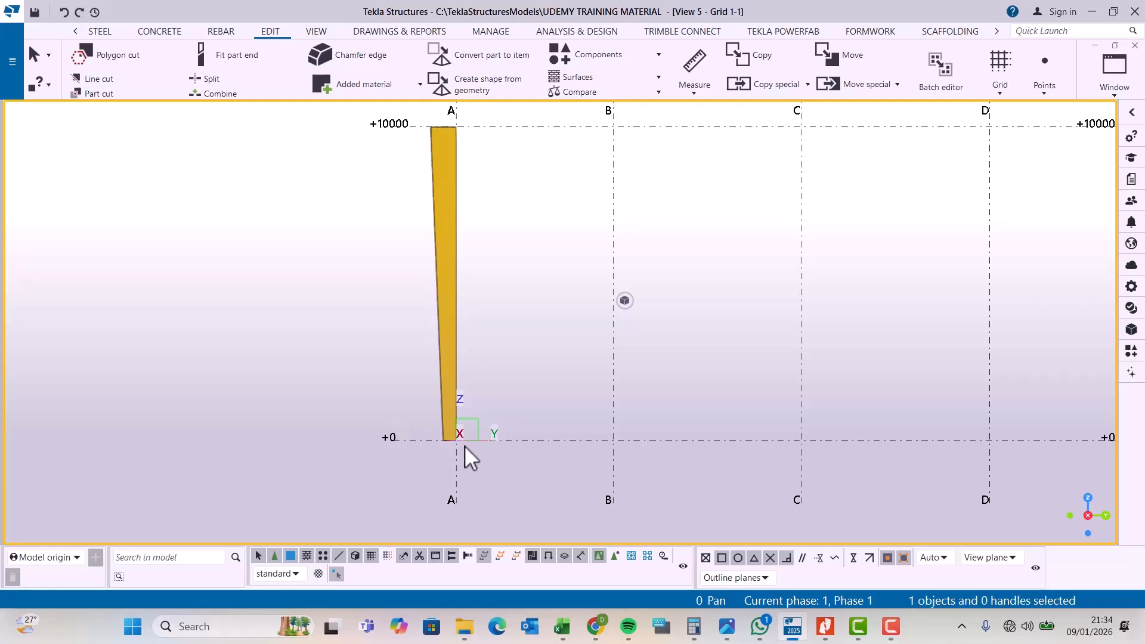
scroll(448, 460, down, 2)
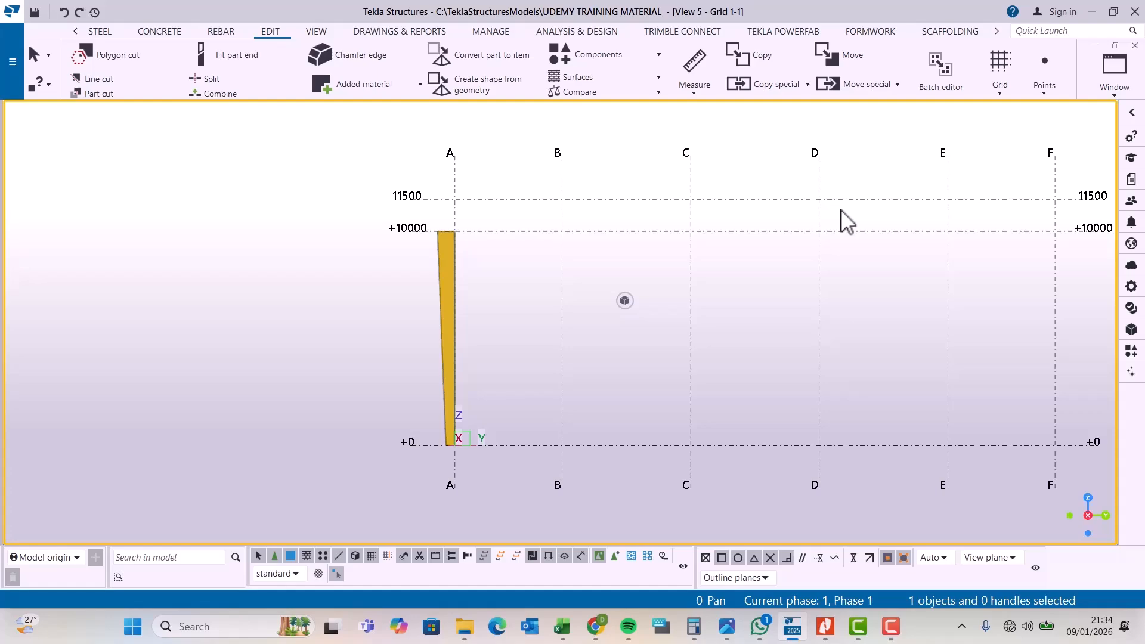
scroll(445, 456, up, 5)
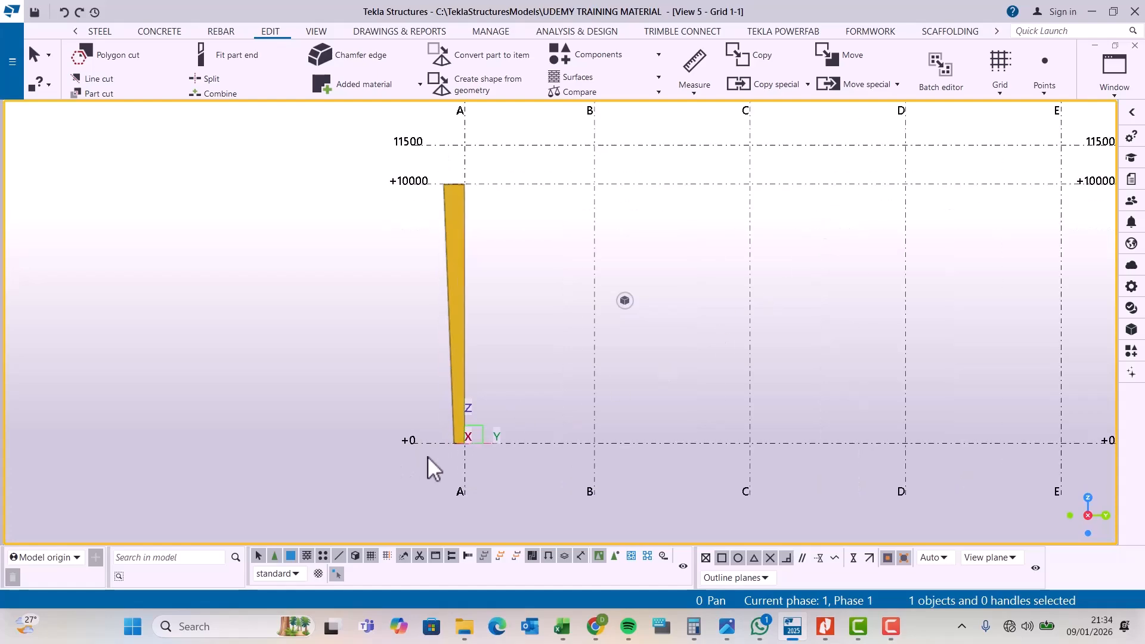
- Open the PEB member settings of the tapered column on grid line A
double_click(465, 261)
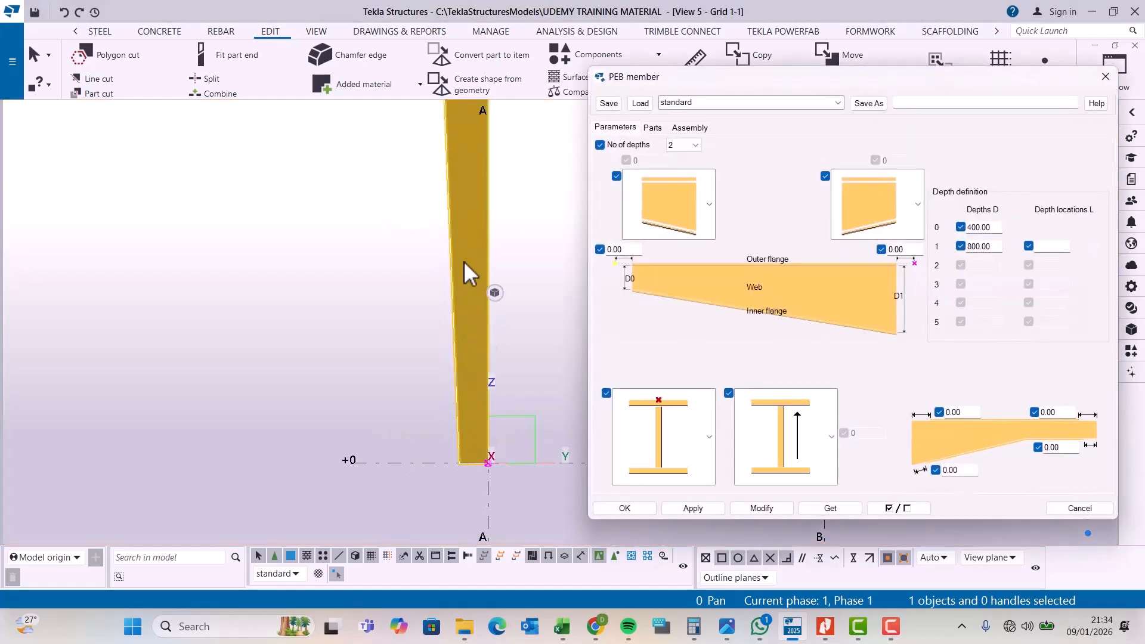
drag(764, 79, 731, 87)
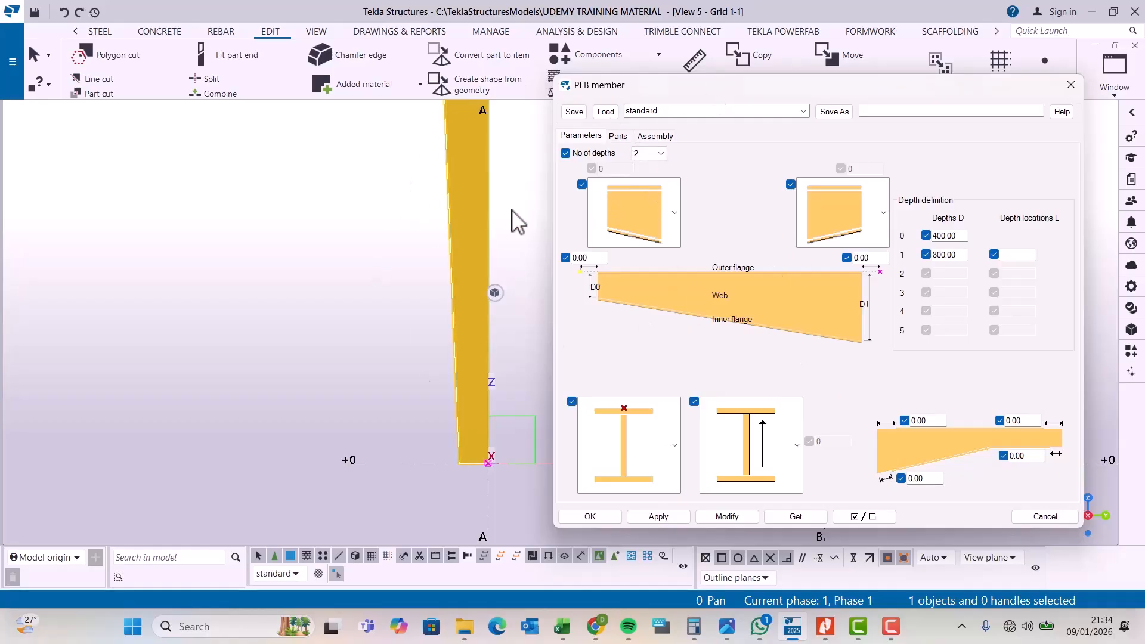
scroll(507, 243, down, 6)
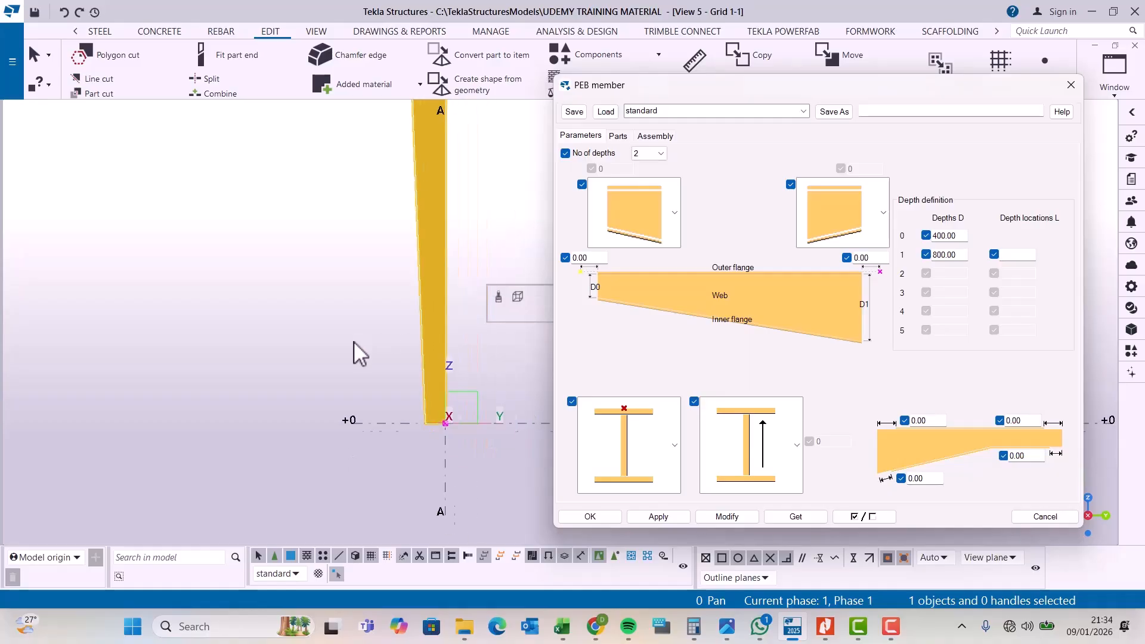
scroll(408, 307, up, 3)
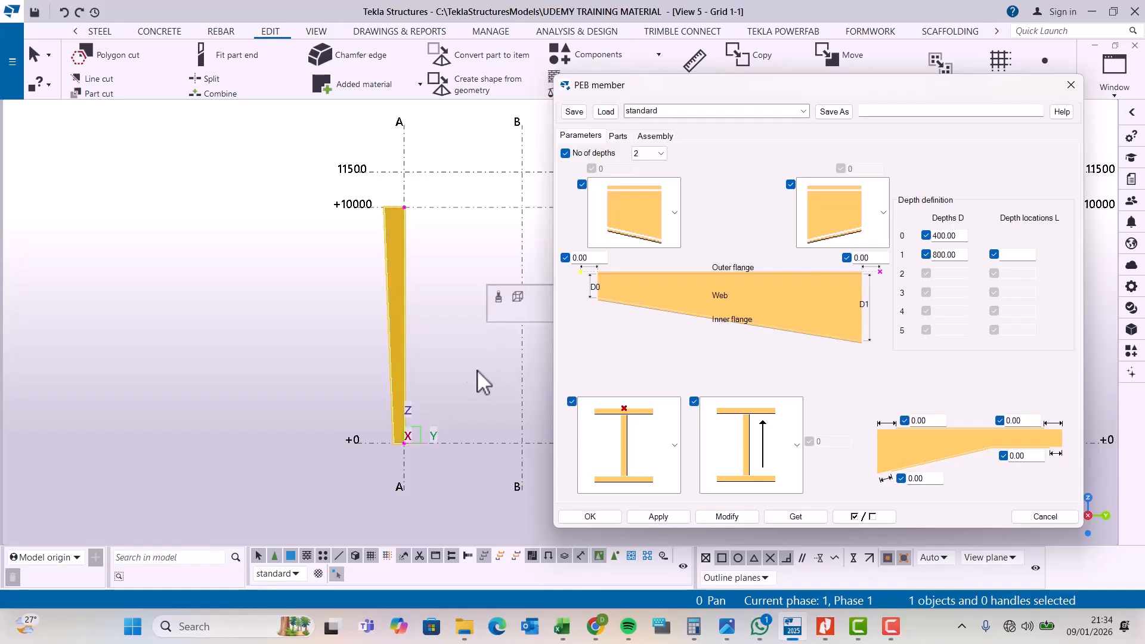
scroll(259, 291, down, 1)
scroll(259, 291, down, 2)
scroll(367, 304, up, 3)
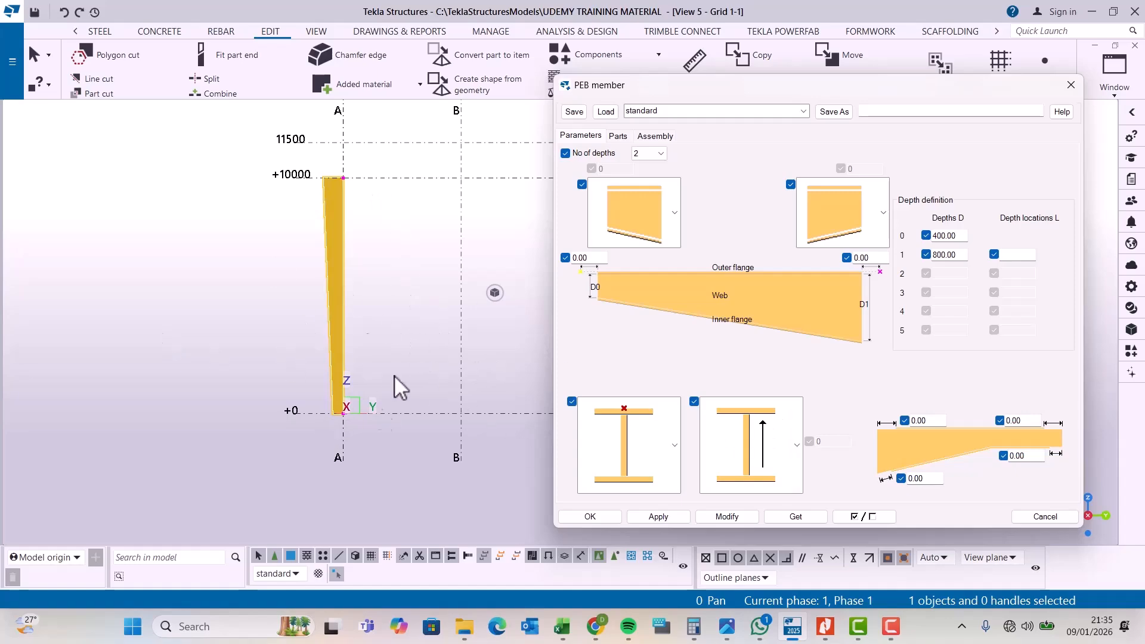
scroll(343, 412, up, 3)
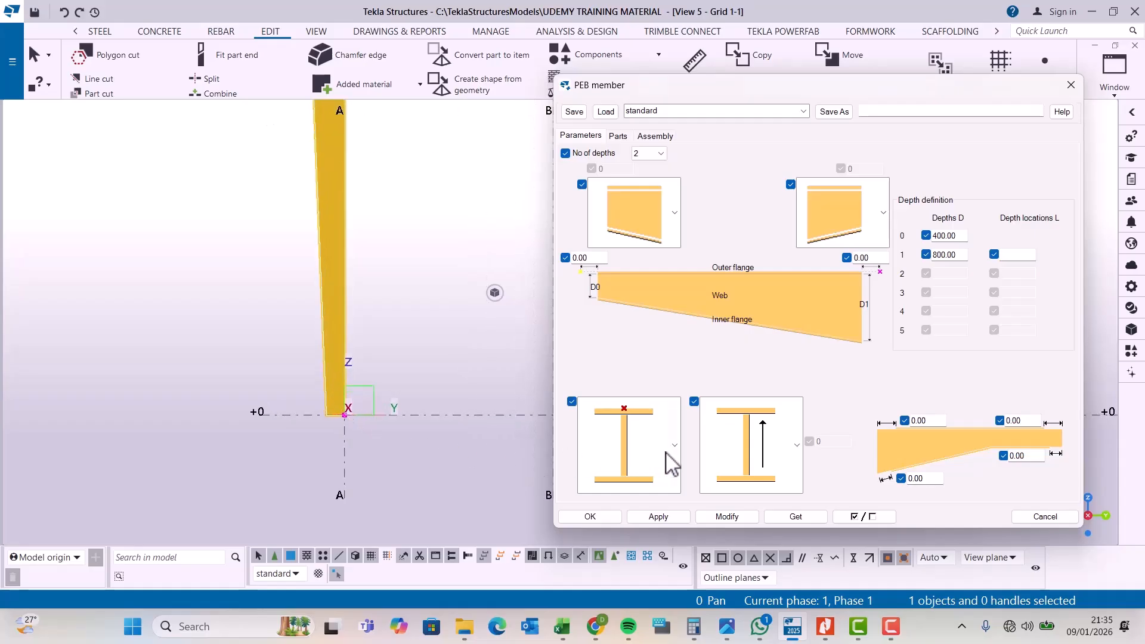
- Change the column's rotation option to the downward arrow, modify the member and close its settings
click(796, 458)
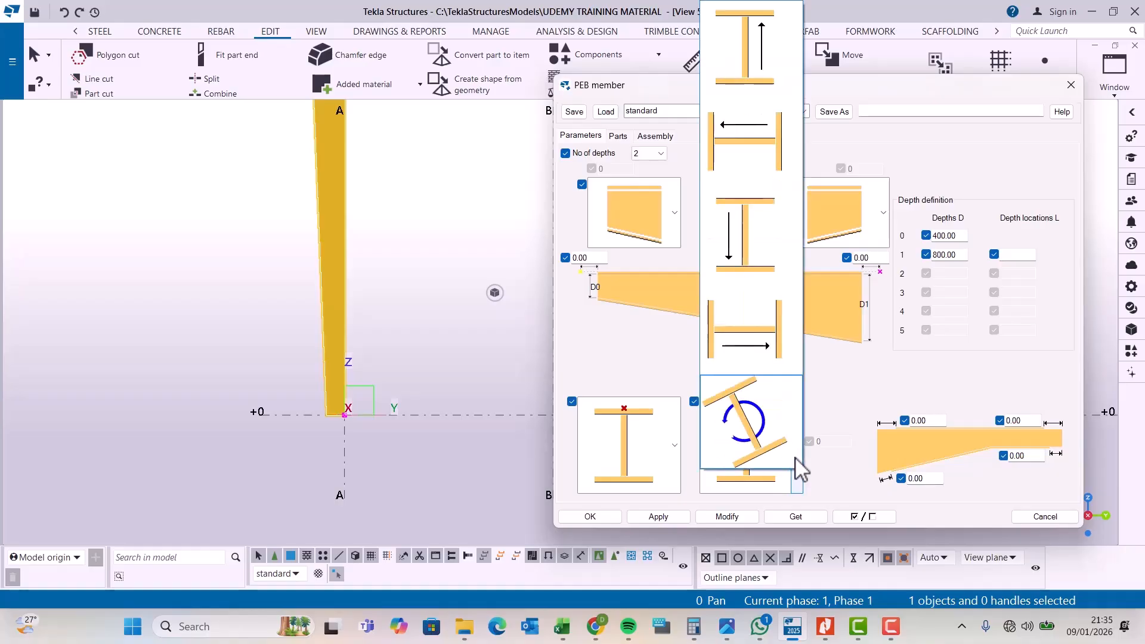
click(740, 233)
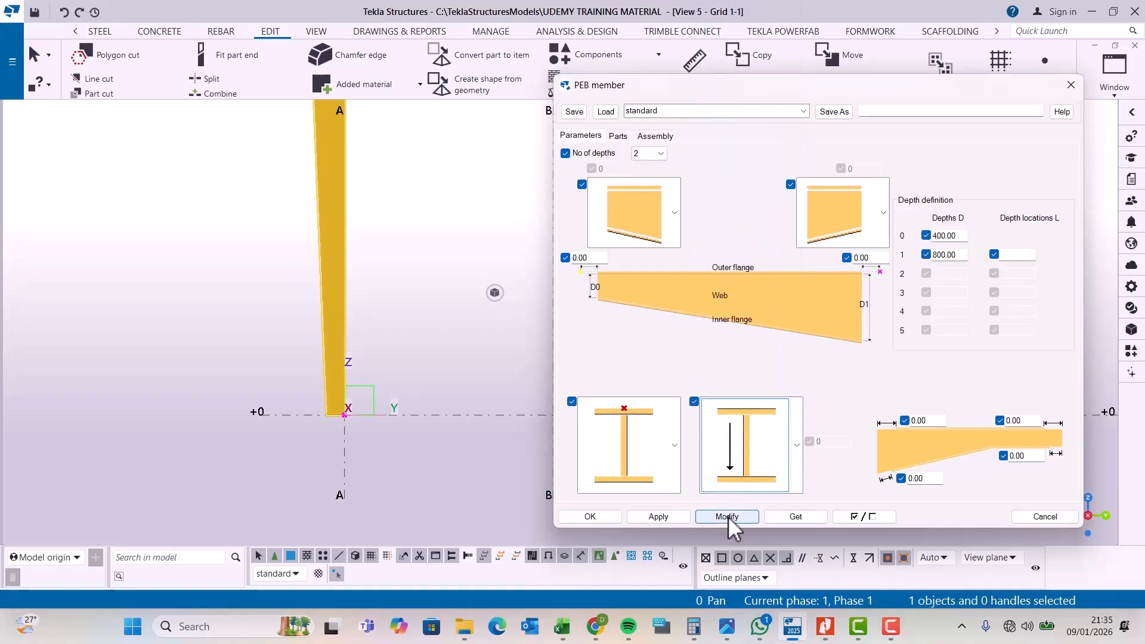
scroll(405, 419, down, 2)
scroll(357, 332, down, 6)
scroll(373, 202, up, 7)
scroll(374, 206, up, 5)
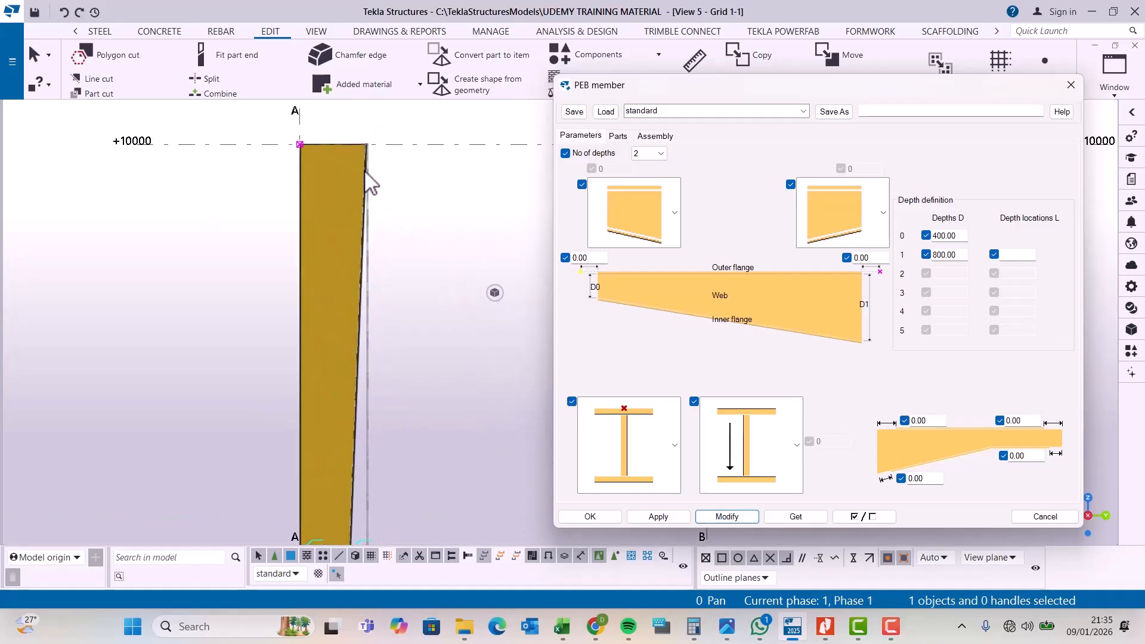
scroll(387, 188, down, 5)
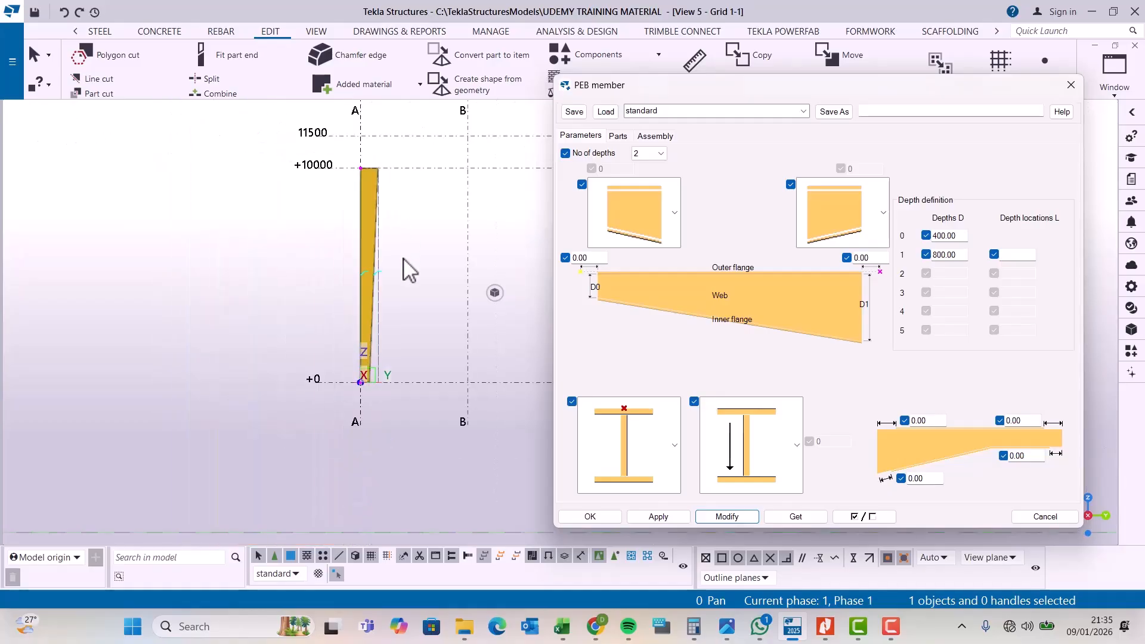
click(1071, 85)
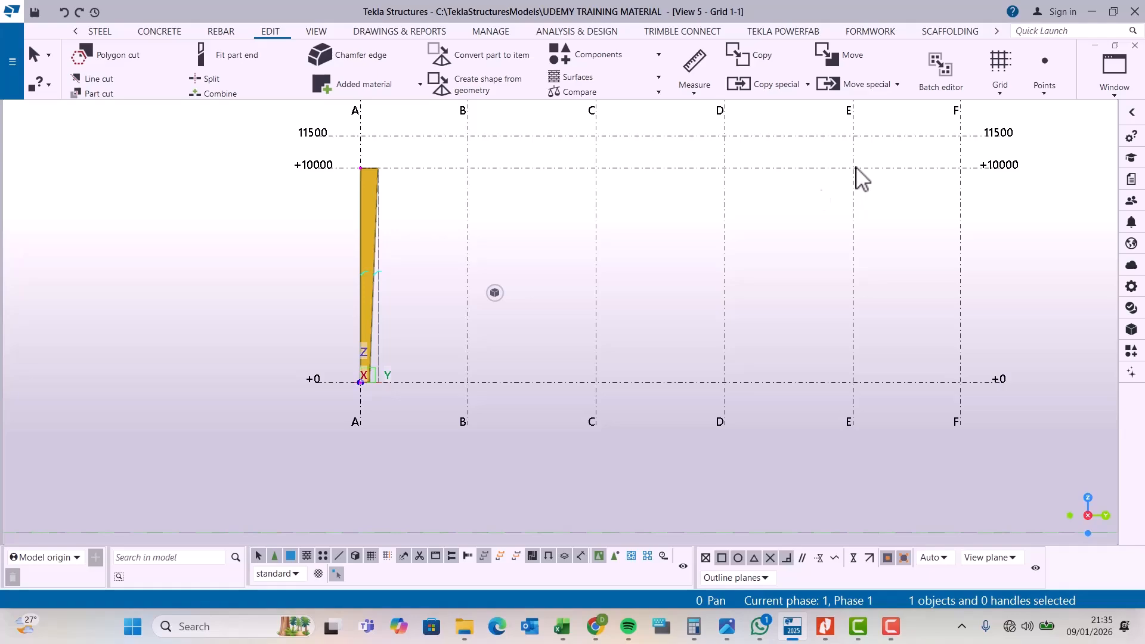
- Add a PEB Base Plate to the tapered column, placing it at the middle of the column's foot at level +0
click(1135, 354)
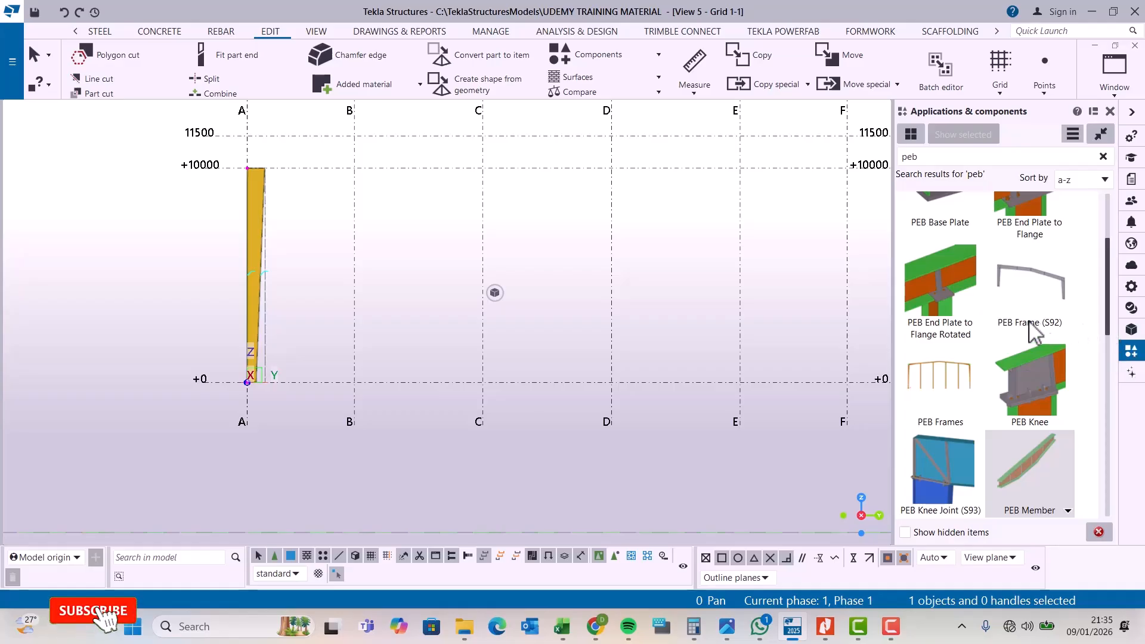
scroll(1008, 310, up, 3)
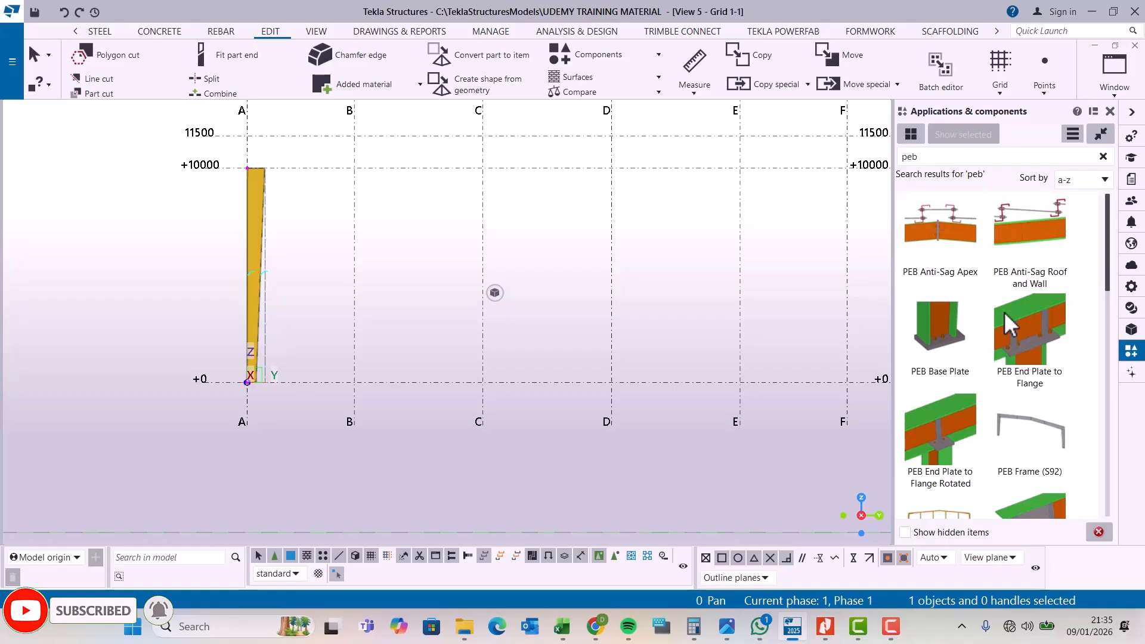
click(935, 340)
scroll(486, 253, down, 2)
scroll(340, 311, up, 6)
scroll(328, 321, up, 5)
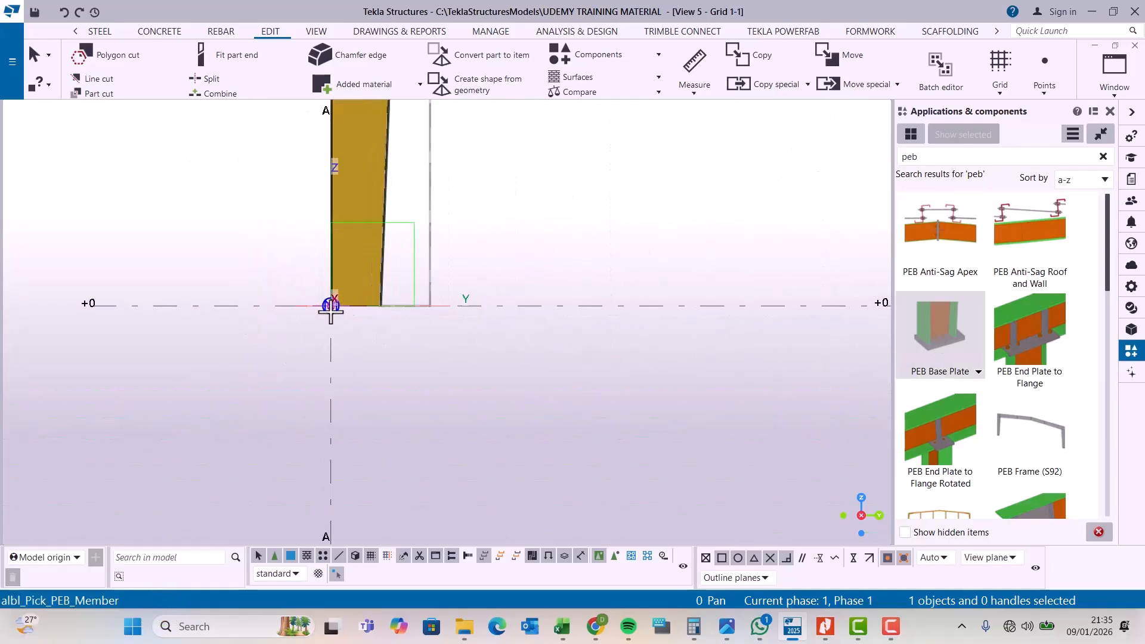
click(400, 190)
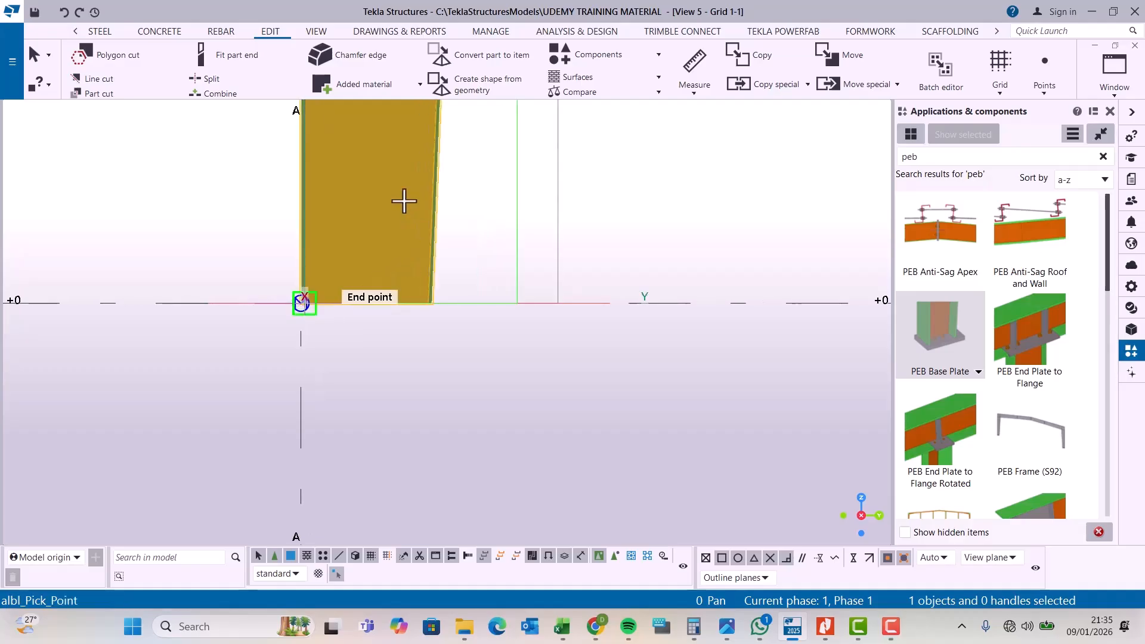
click(368, 301)
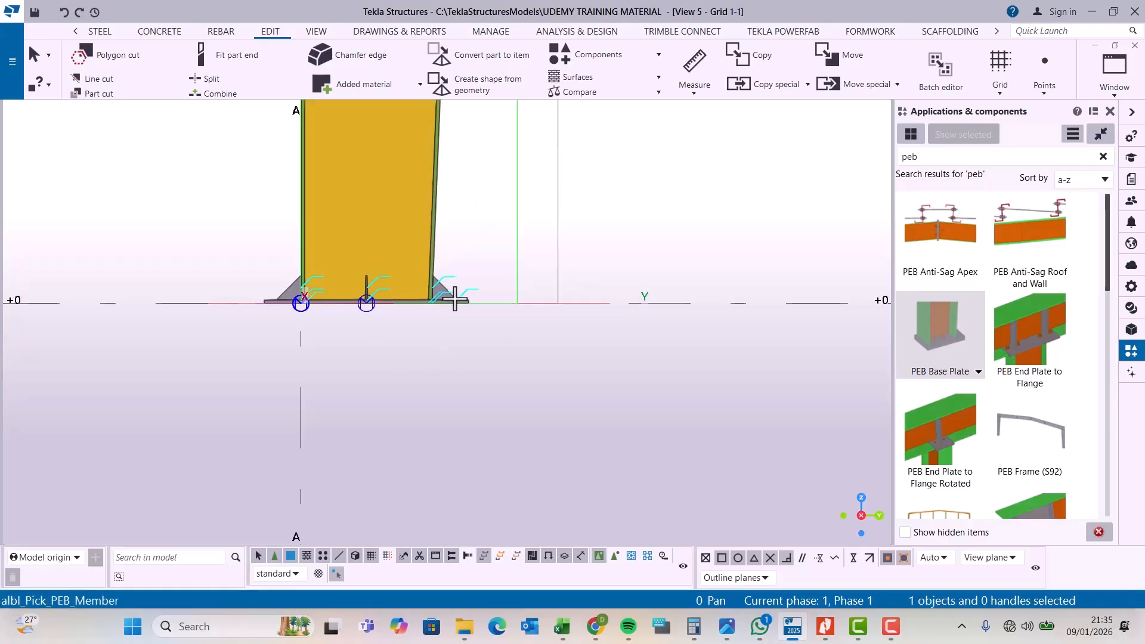
right_click(652, 177)
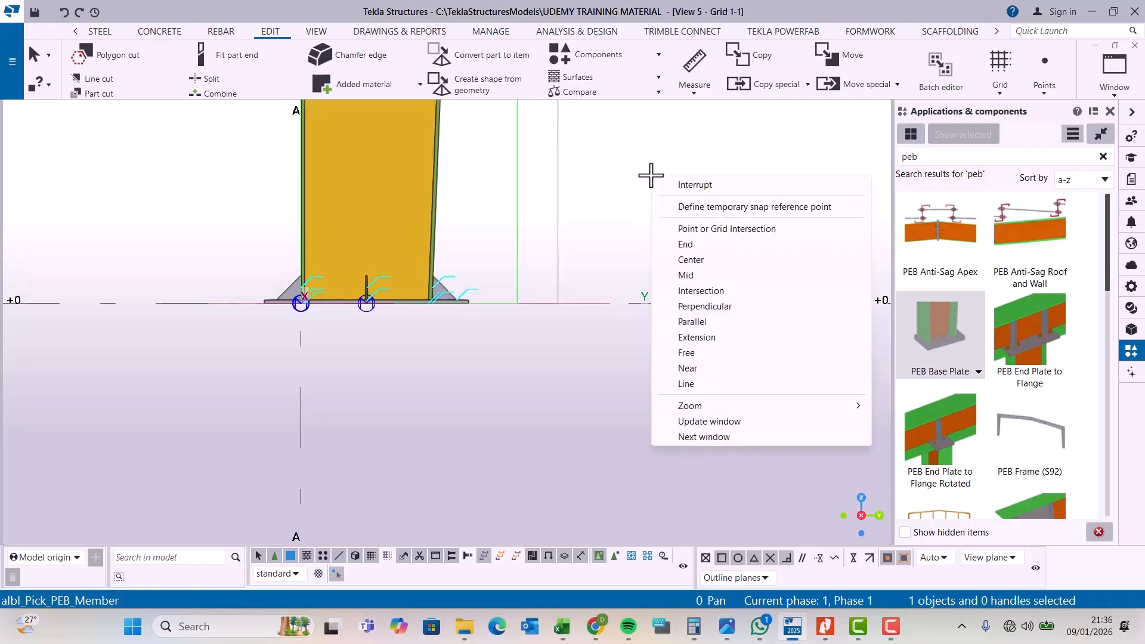
click(686, 184)
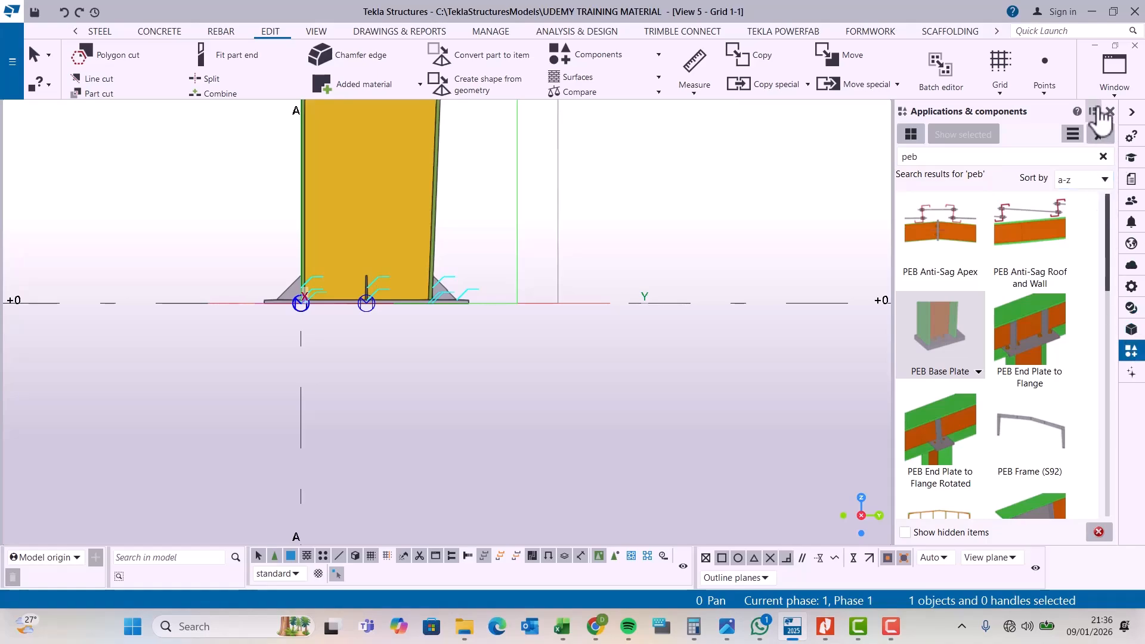
- Switch to View 6 - 3d and on to View 7 - 3D View, and redraw the latter
click(1115, 90)
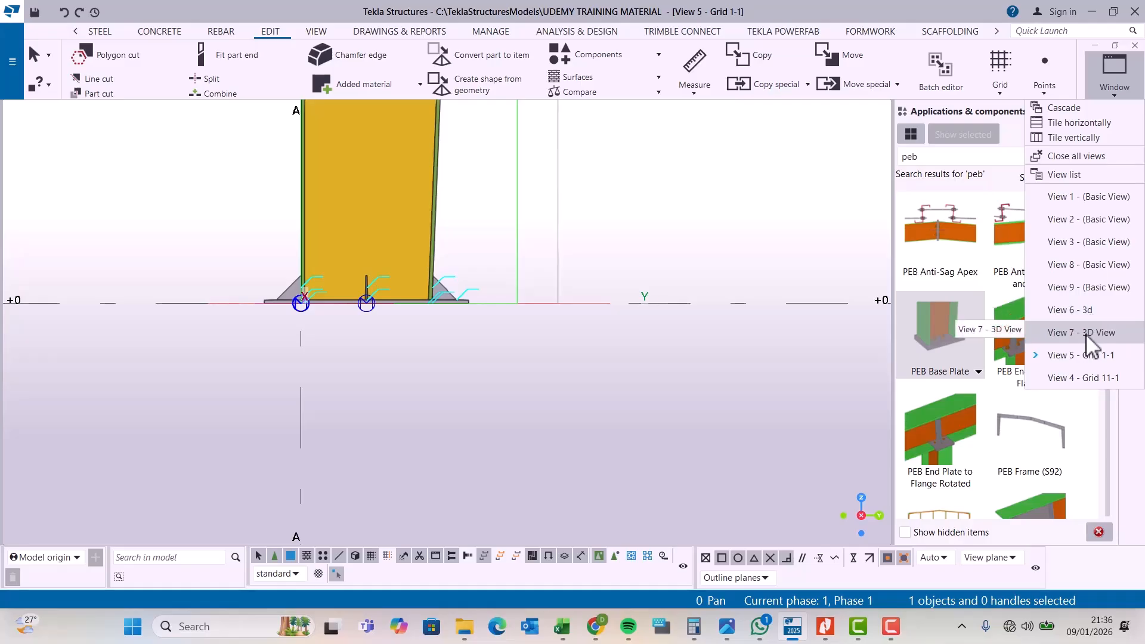
click(1089, 311)
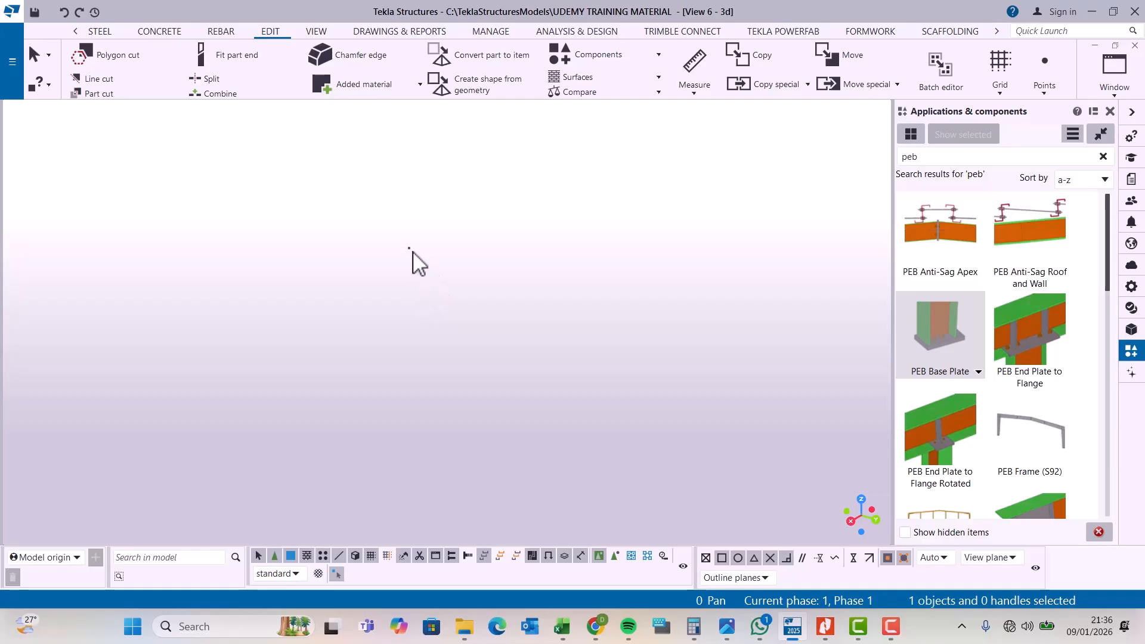
click(1115, 100)
click(1068, 331)
scroll(393, 417, up, 5)
right_click(640, 232)
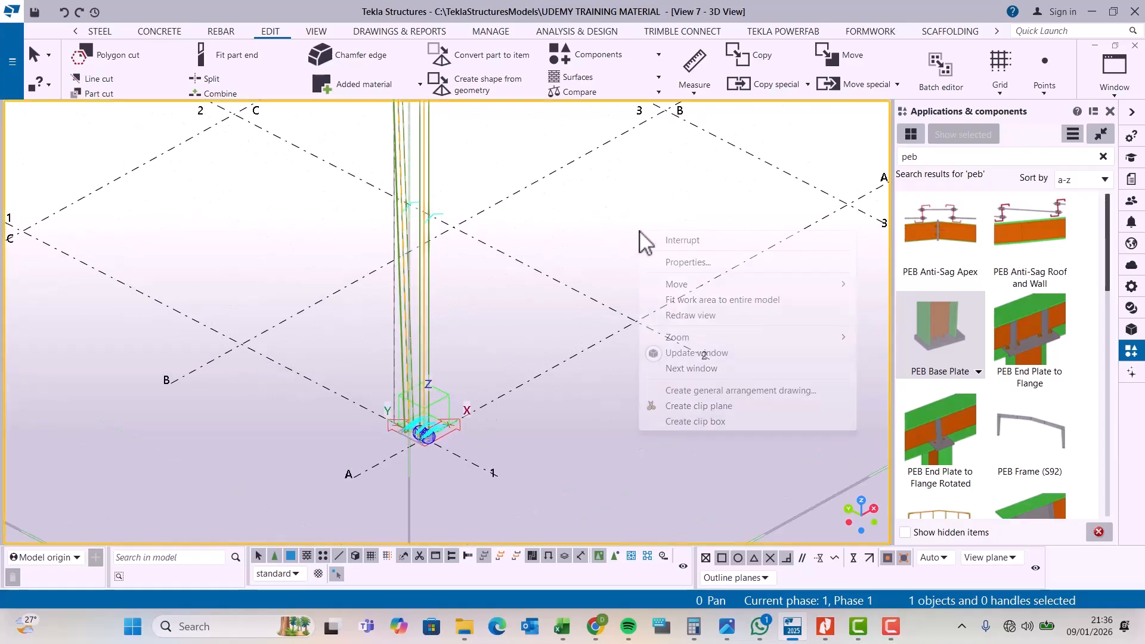
click(713, 319)
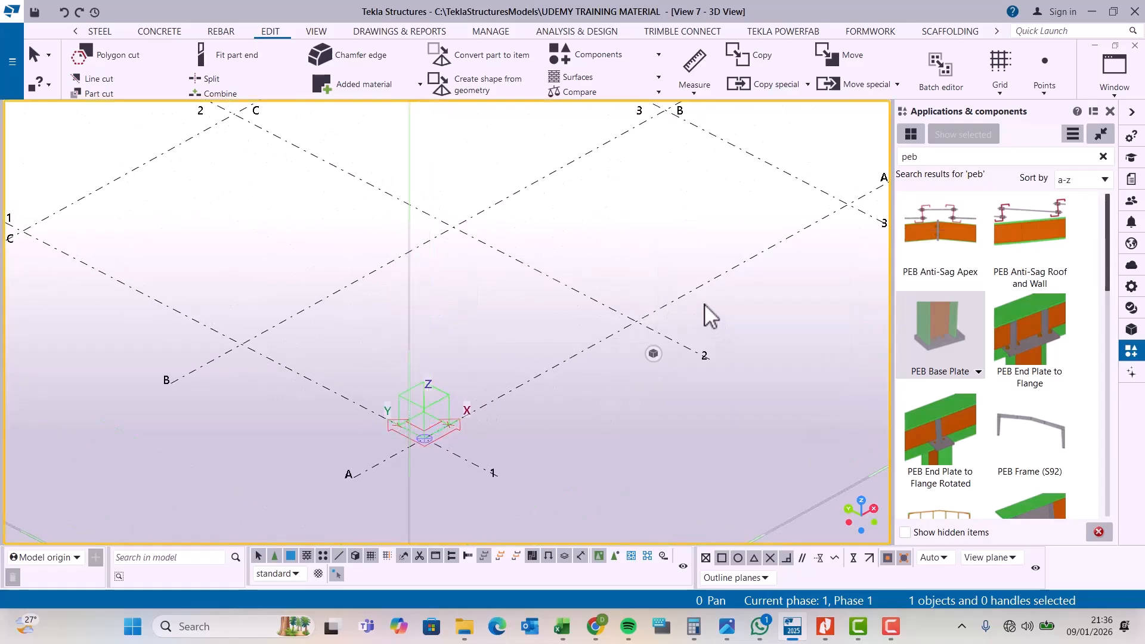
- Try to bring up the column in the 3D view by setting the parts to fully rendered
click(316, 32)
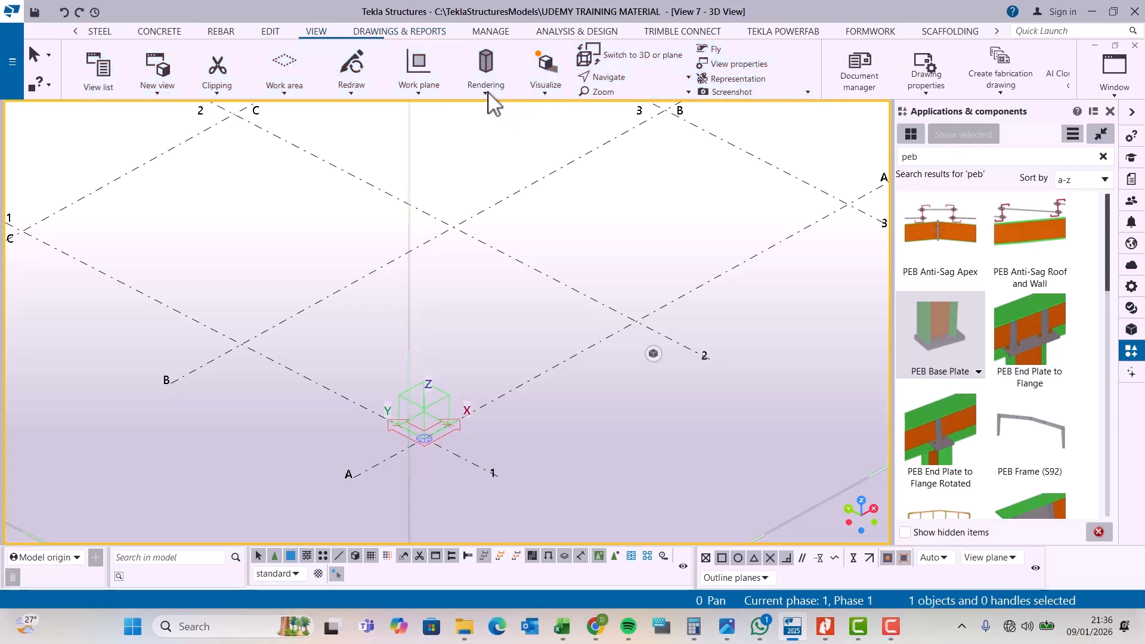
click(486, 77)
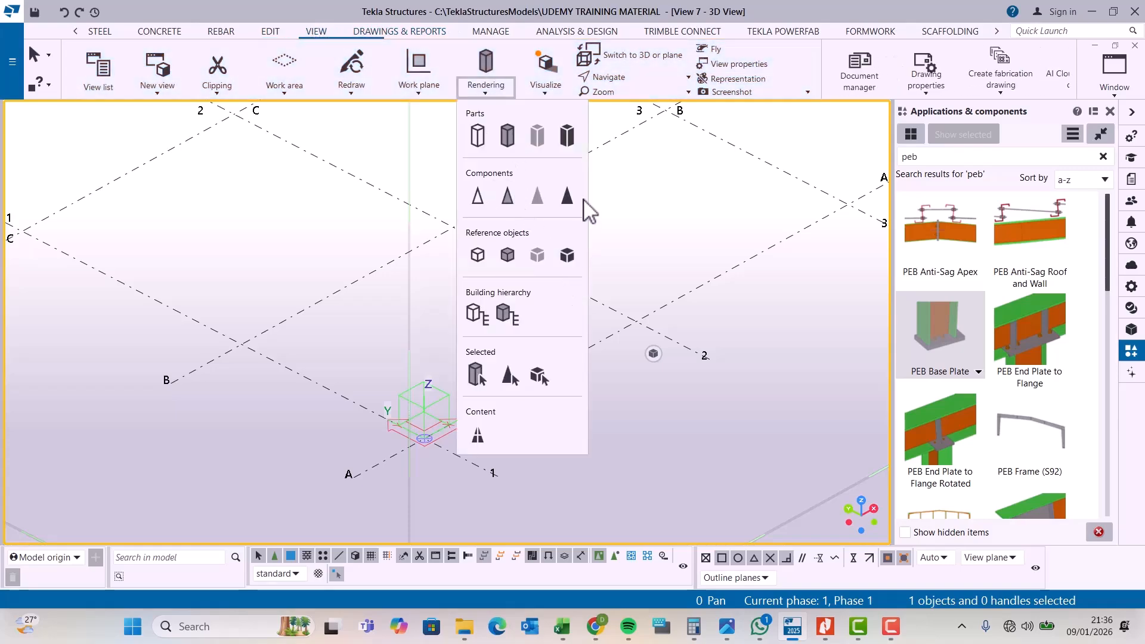
click(572, 140)
scroll(499, 370, down, 5)
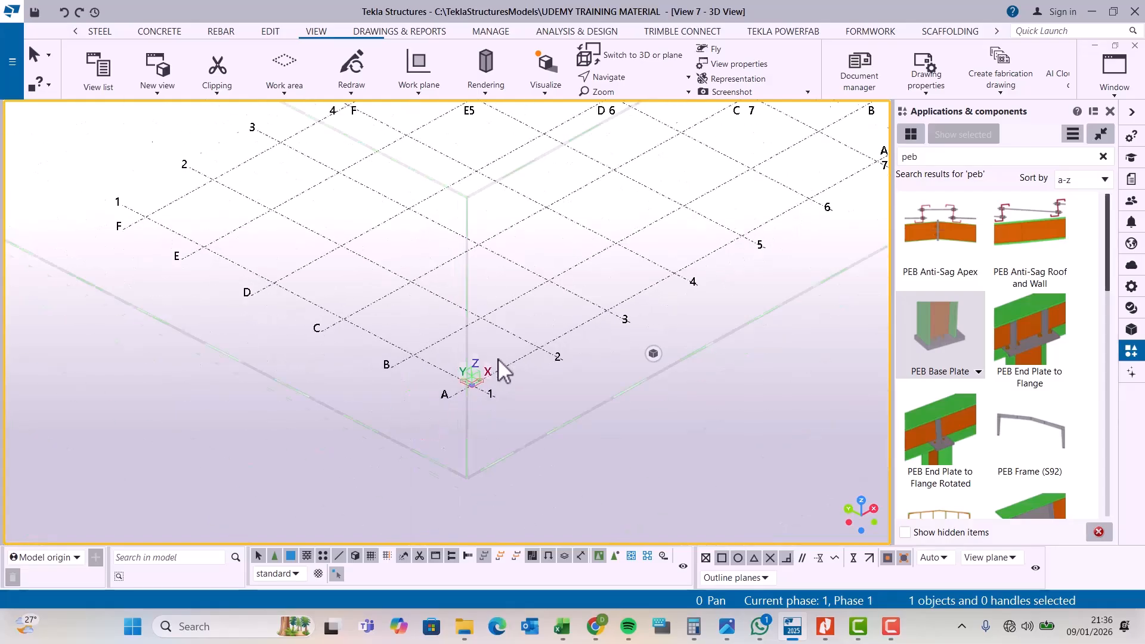
scroll(434, 373, down, 2)
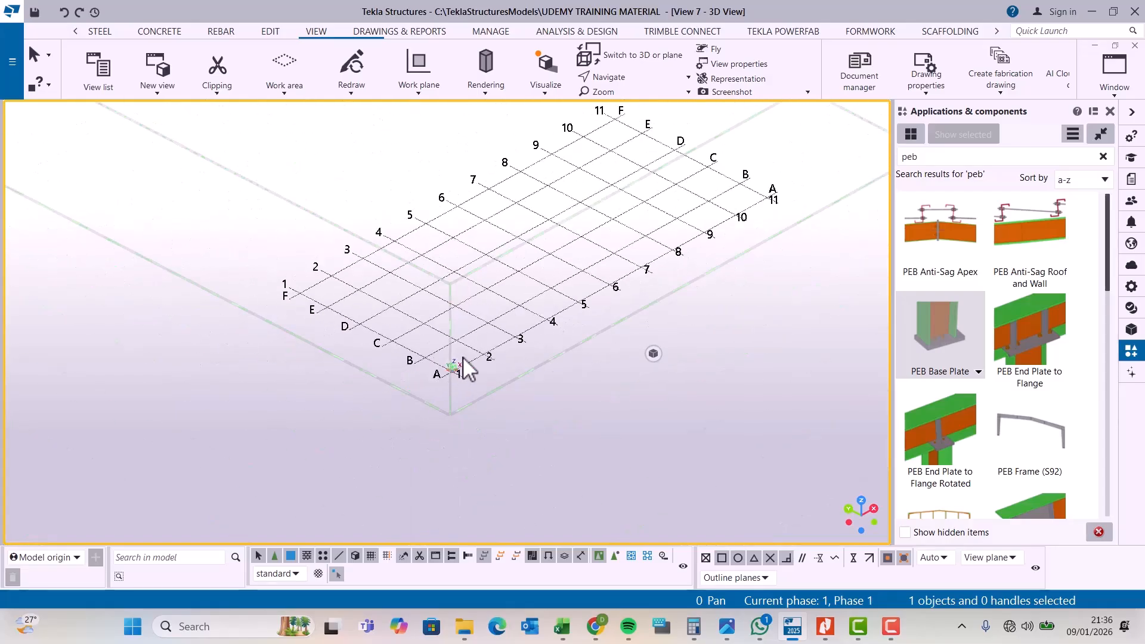
- Open View 1 - (Basic View) and inspect the base plate, stiffeners and bolt holes at the column's foot
click(1115, 75)
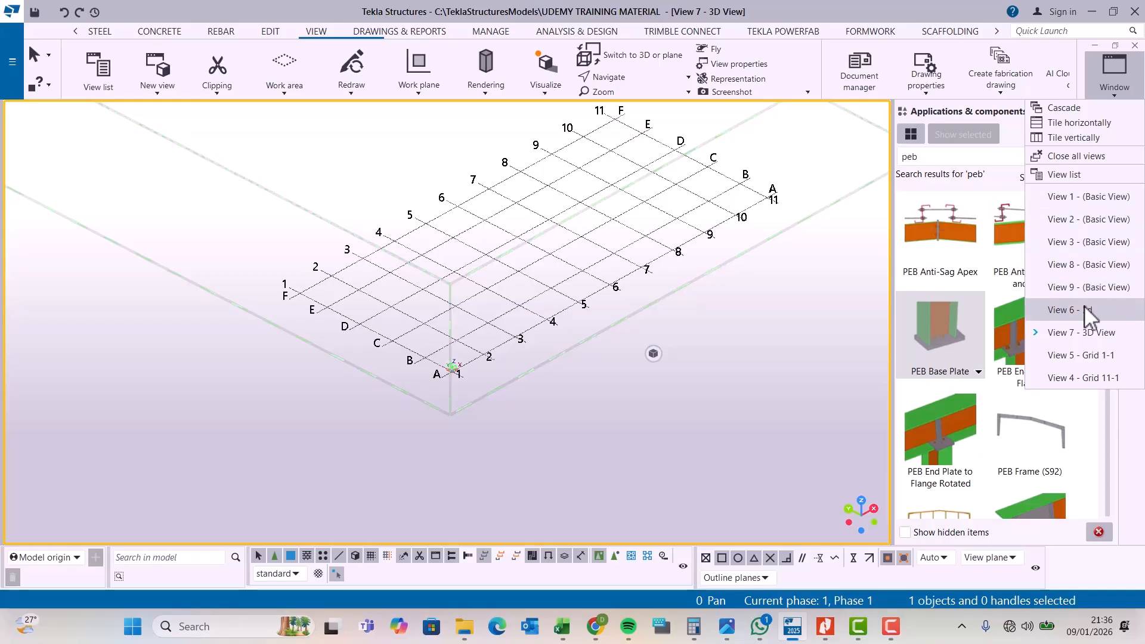
click(1096, 199)
scroll(611, 524, up, 6)
scroll(608, 517, up, 8)
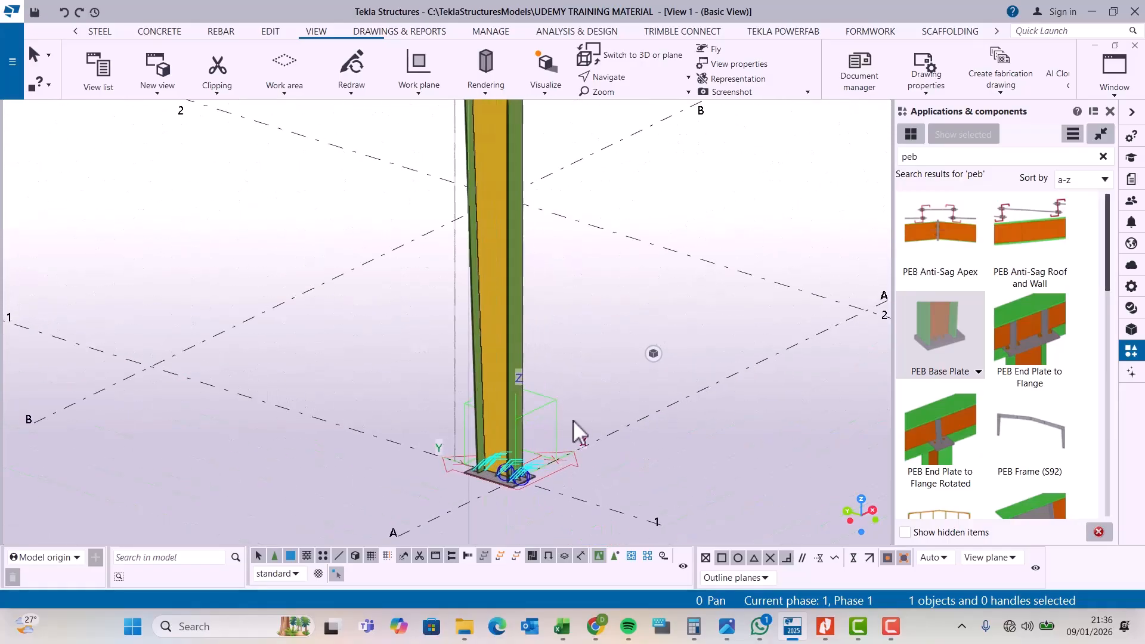
right_click(578, 471)
click(656, 362)
ctrl+middle_drag(650, 362, 496, 495)
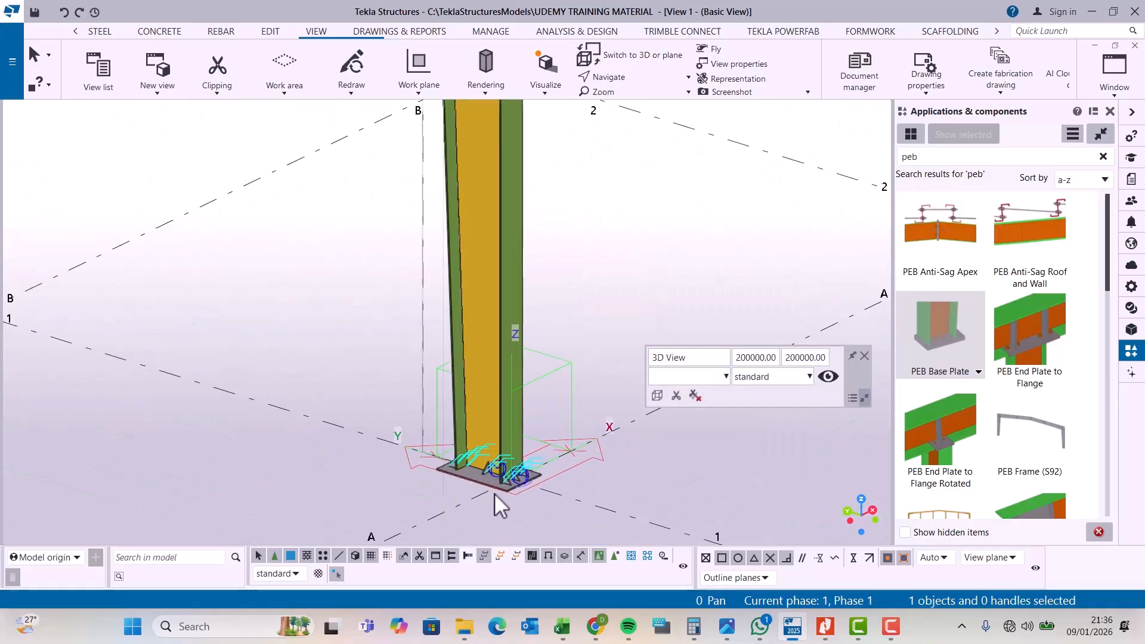
scroll(514, 495, up, 10)
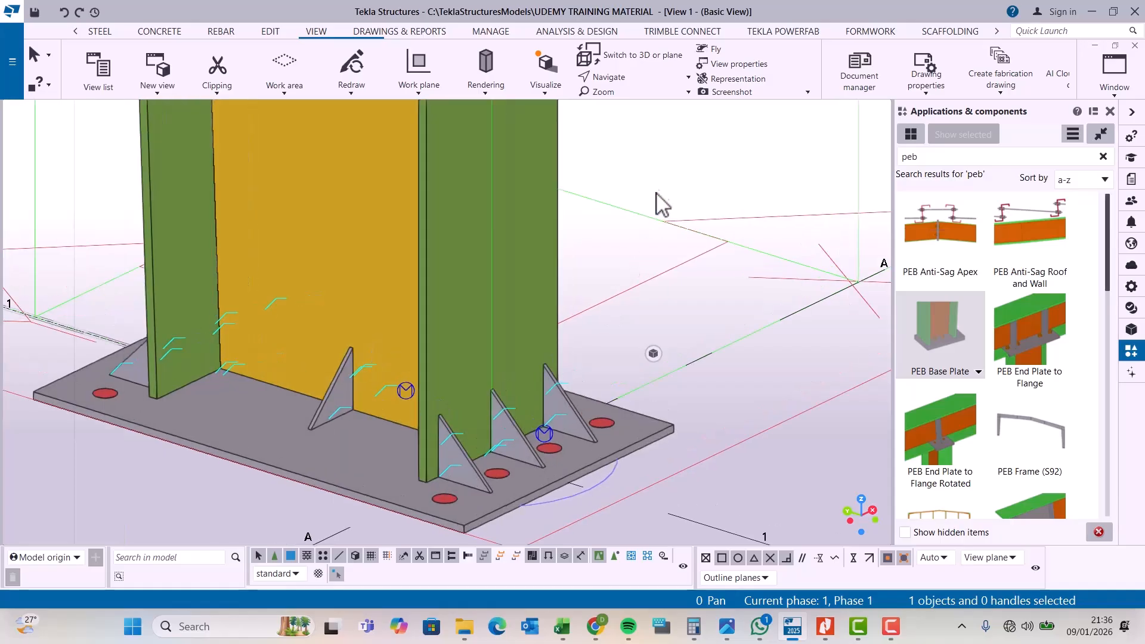
click(226, 480)
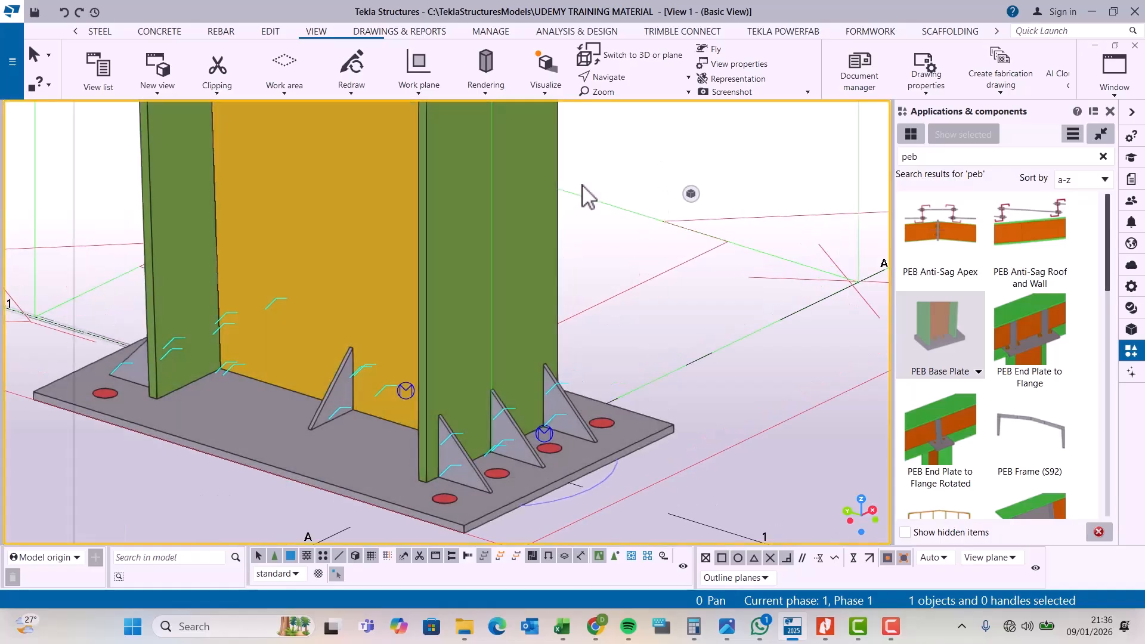
- Open the properties of the PEB base plate and examine the connection at the column's foot from a different angle
double_click(609, 424)
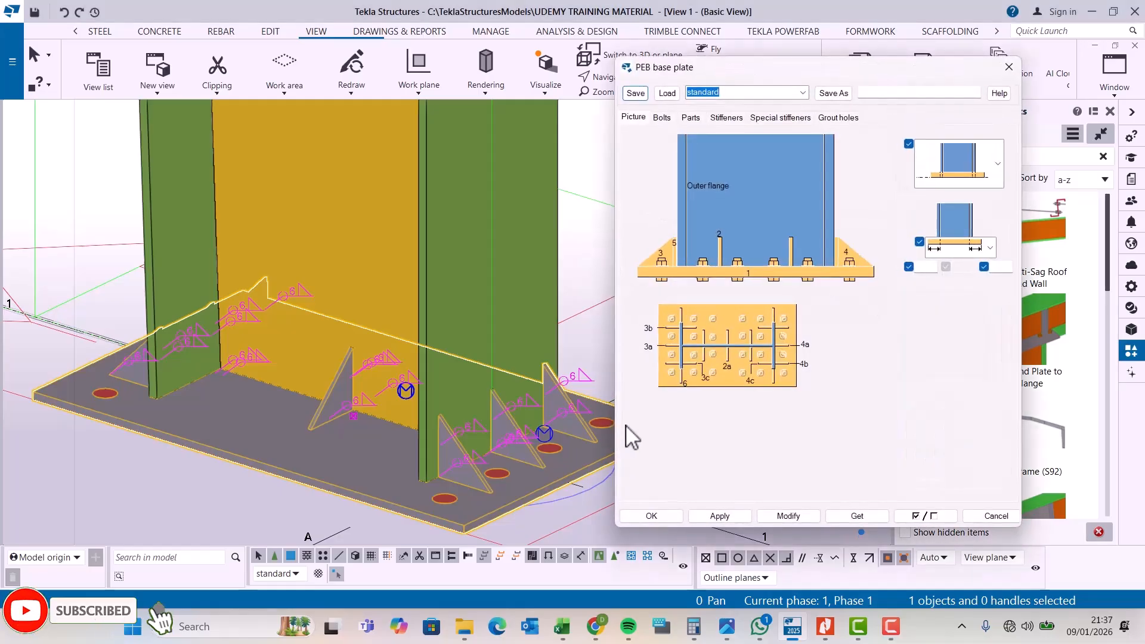
scroll(326, 239, down, 2)
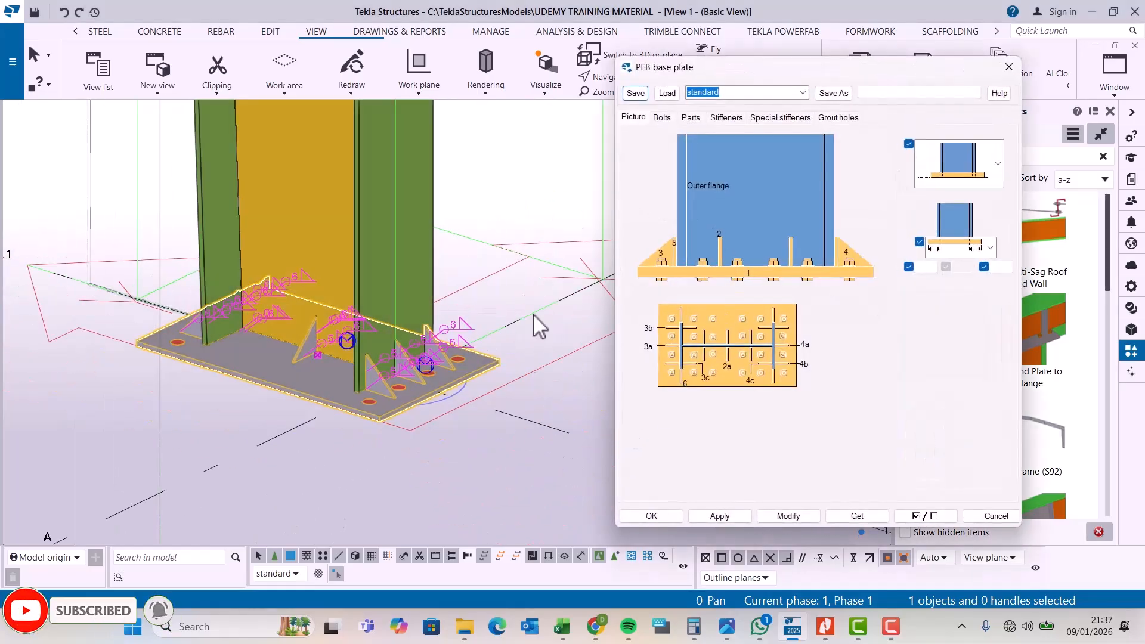
scroll(429, 382, up, 4)
ctrl+middle_drag(393, 374, 550, 166)
scroll(550, 166, up, 2)
drag(769, 71, 901, 121)
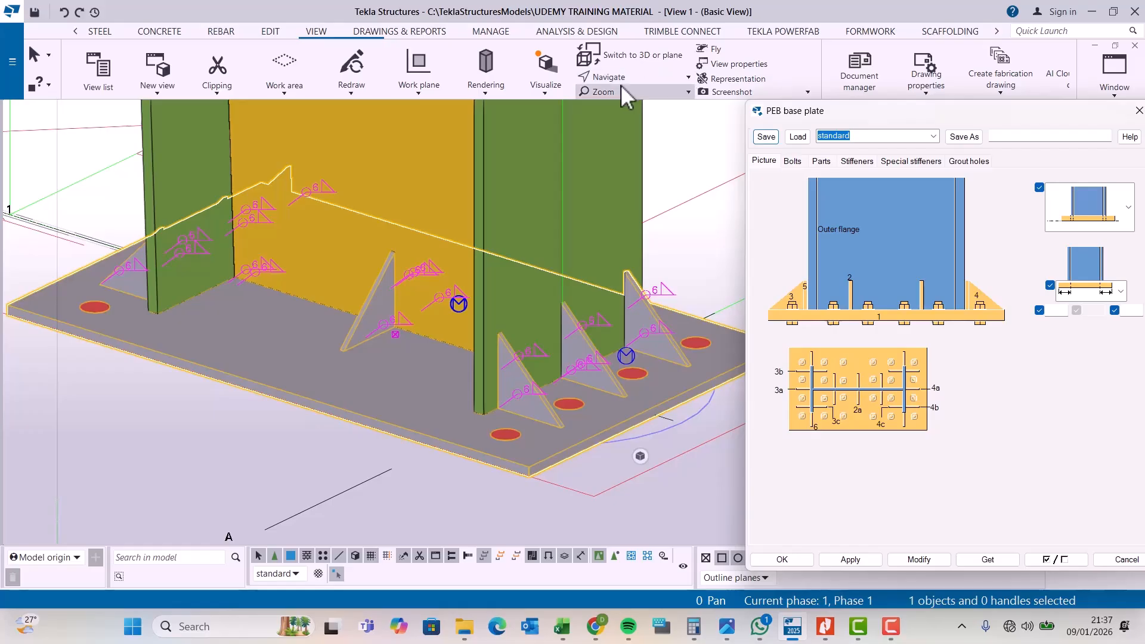
click(625, 80)
click(621, 107)
click(466, 324)
mouse_move(444, 314)
mouse_down()
mouse_move(654, 310)
mouse_move(584, 320)
mouse_move(325, 304)
mouse_move(317, 120)
mouse_move(381, 358)
mouse_move(422, 306)
mouse_move(413, 335)
mouse_move(304, 333)
mouse_move(602, 318)
mouse_move(437, 328)
mouse_up()
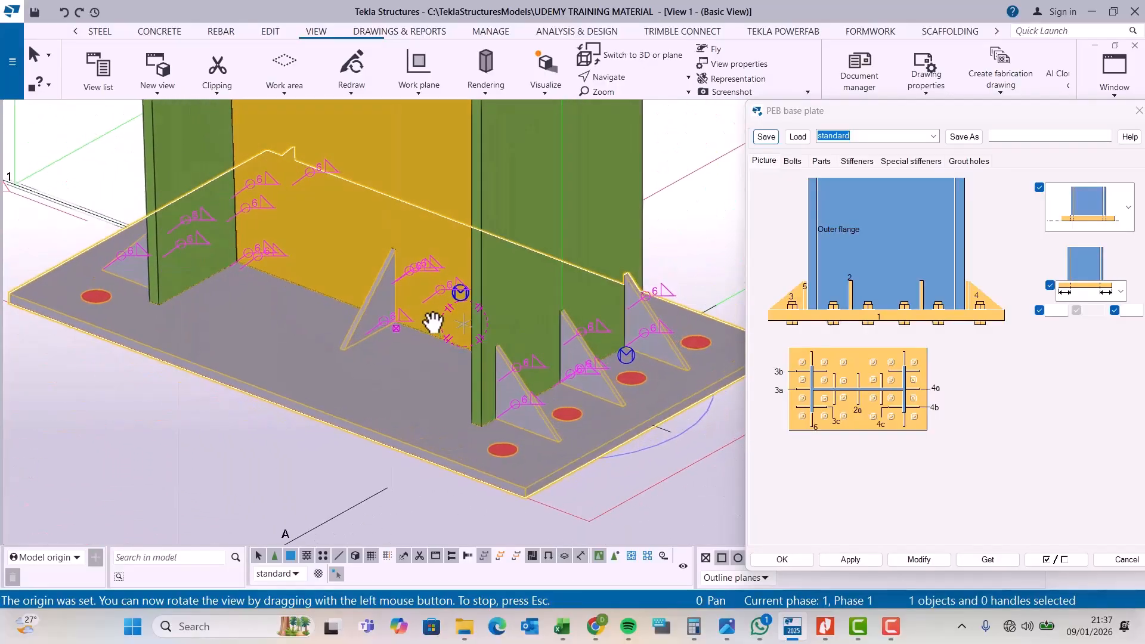
scroll(352, 348, down, 3)
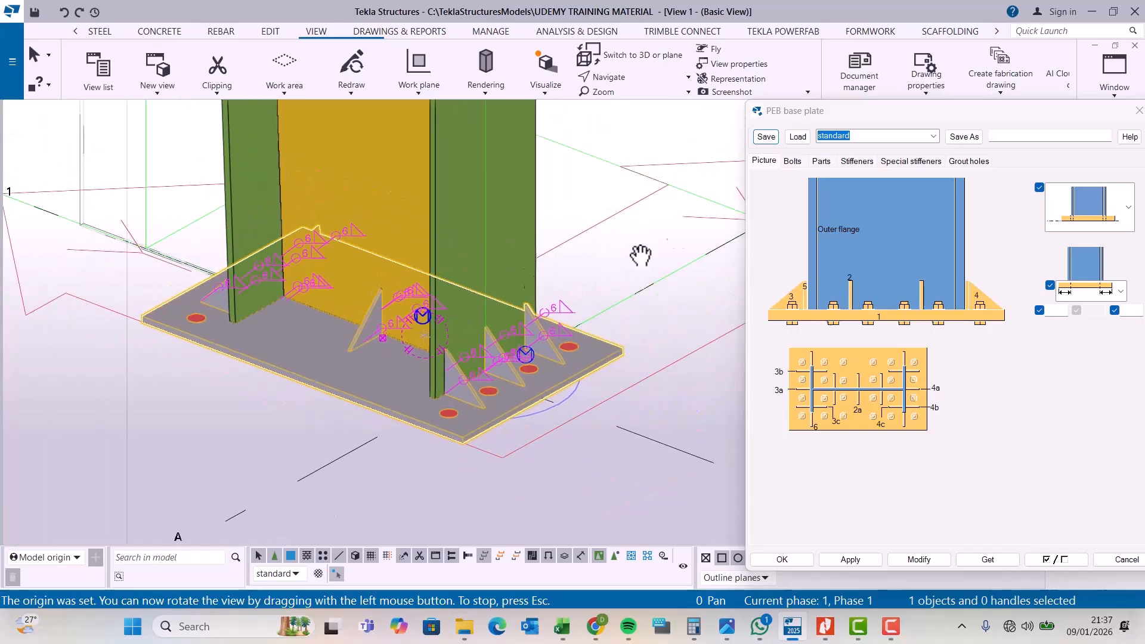
drag(869, 123, 719, 126)
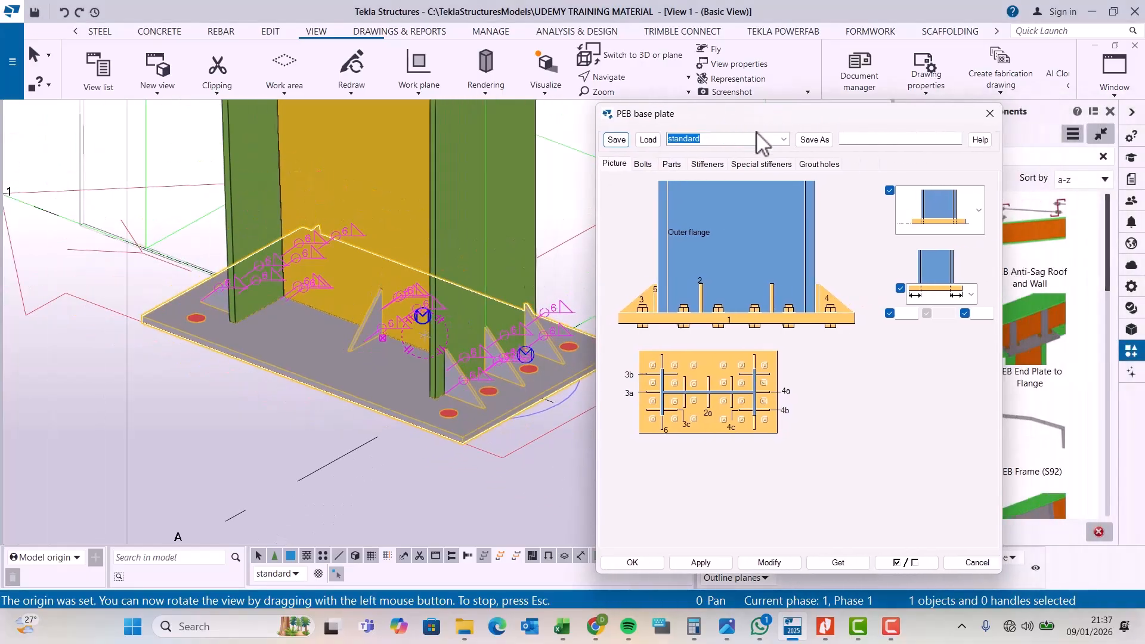
- Load the saved settings 005 into the PEB base plate, modify the connection with them and accept the properties
click(784, 139)
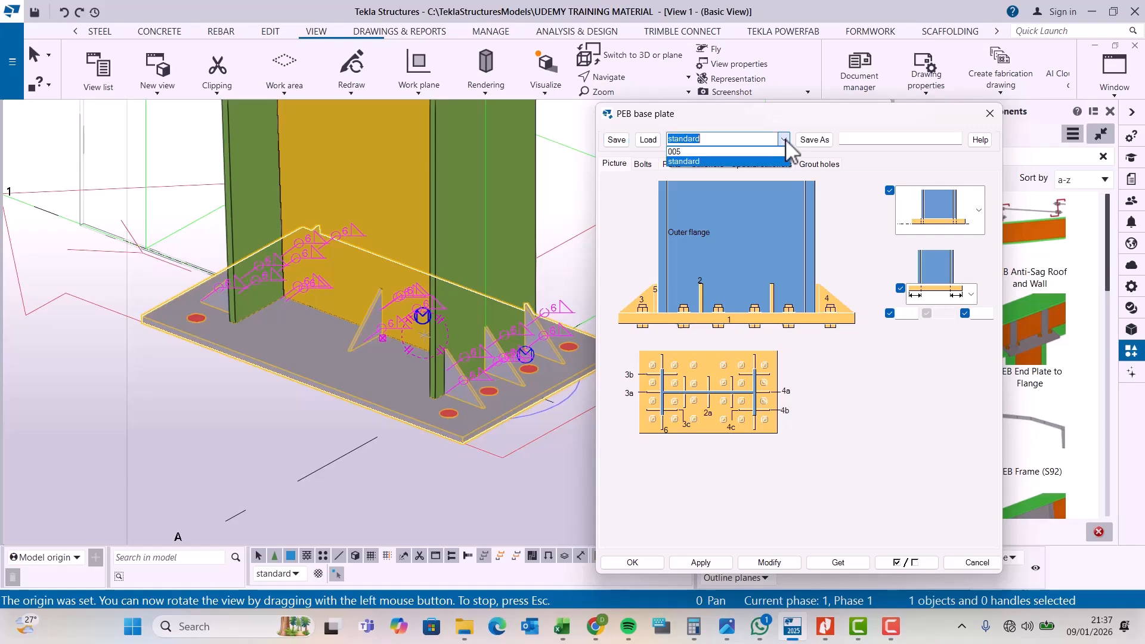
click(691, 152)
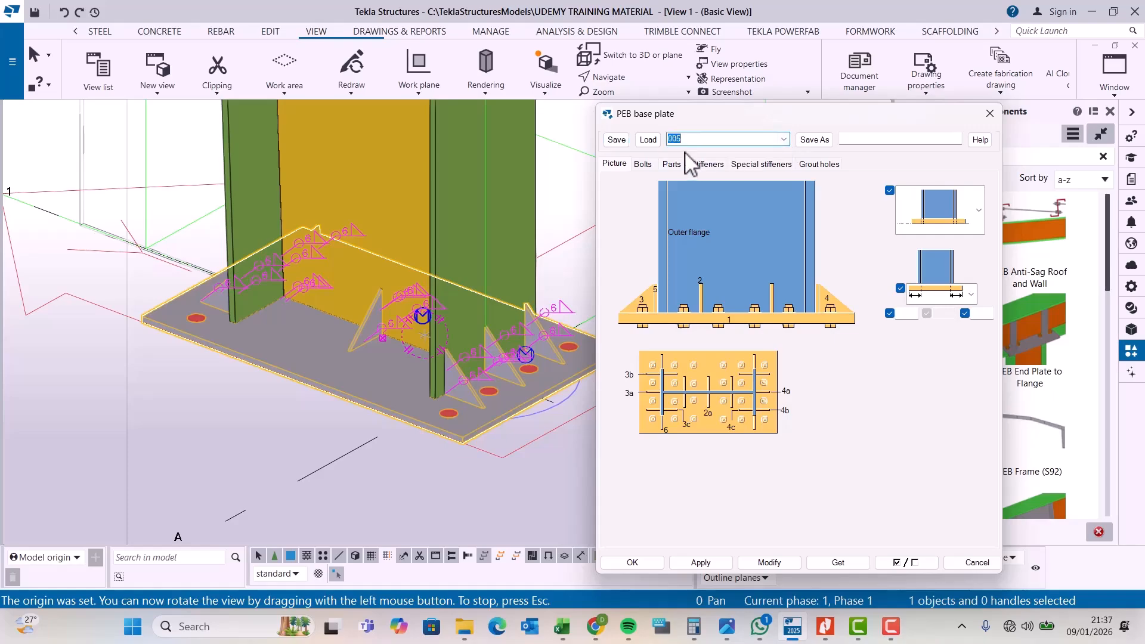
click(656, 141)
click(770, 558)
scroll(506, 380, up, 2)
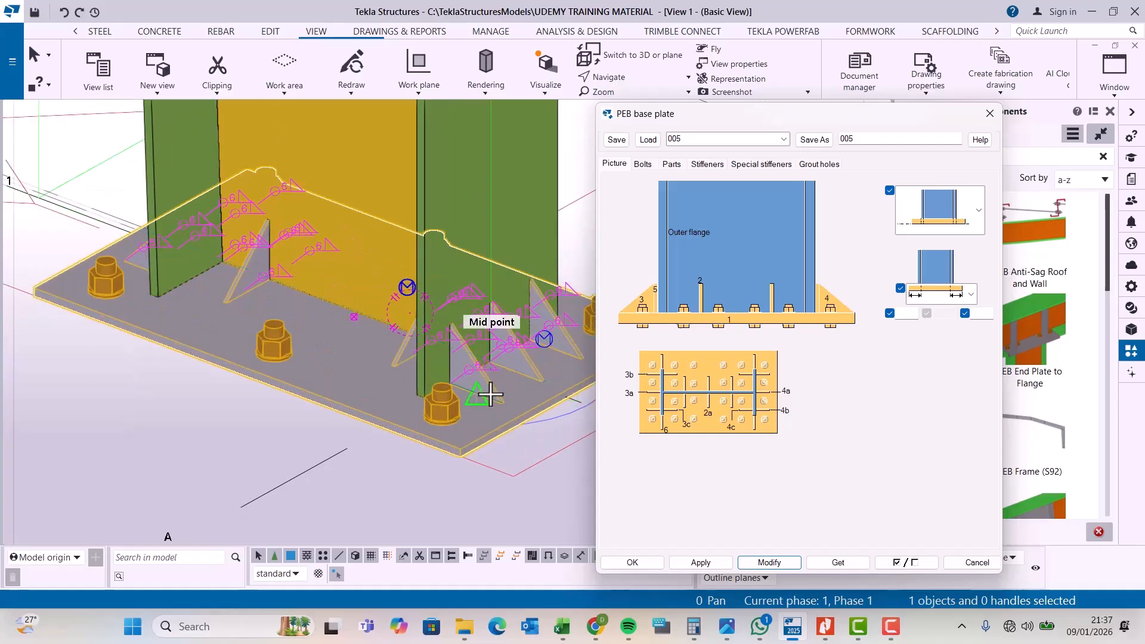
right_click(60, 150)
click(90, 160)
click(645, 561)
click(651, 477)
- Examine the anchor bolts and the web and flange stiffeners on the base plate up close and as a whole
scroll(462, 348, up, 5)
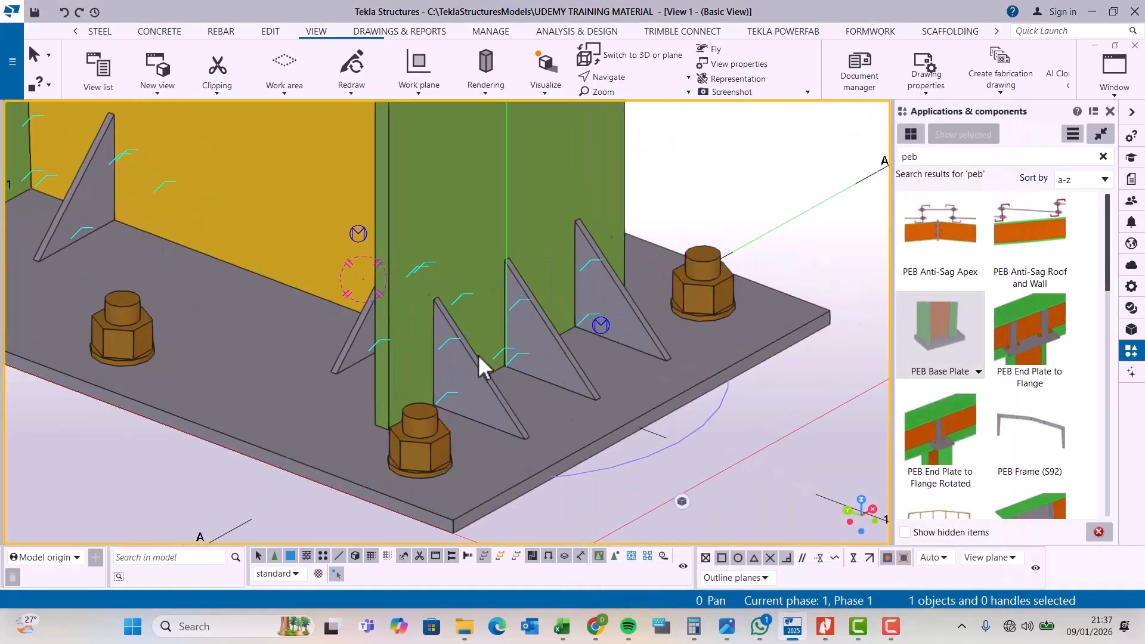
scroll(449, 377, down, 9)
scroll(461, 379, down, 1)
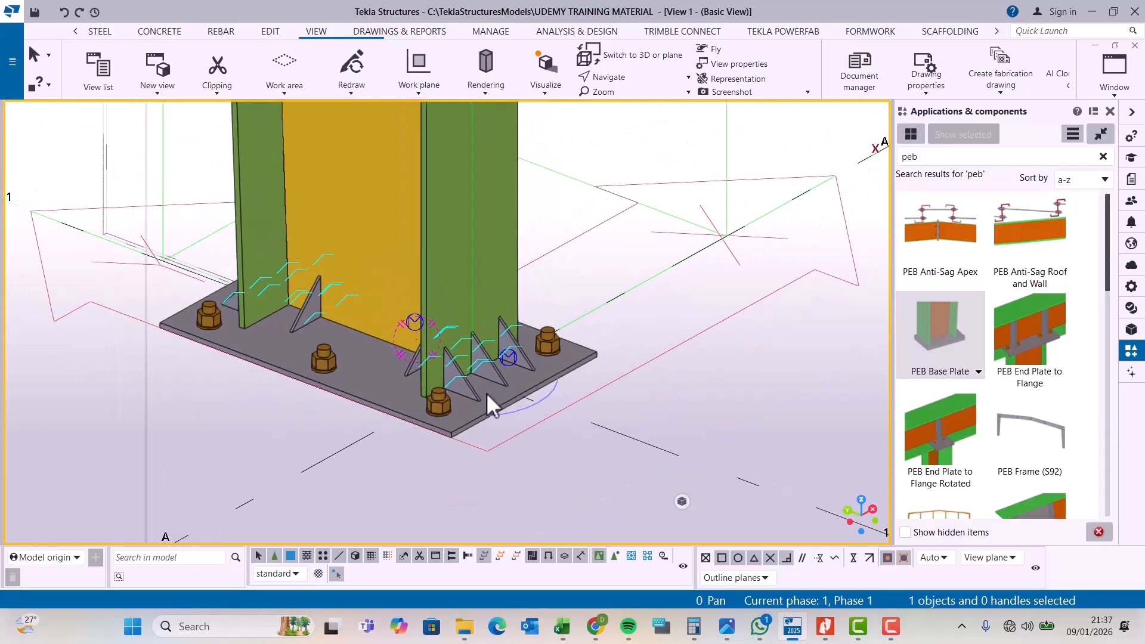
scroll(453, 398, up, 3)
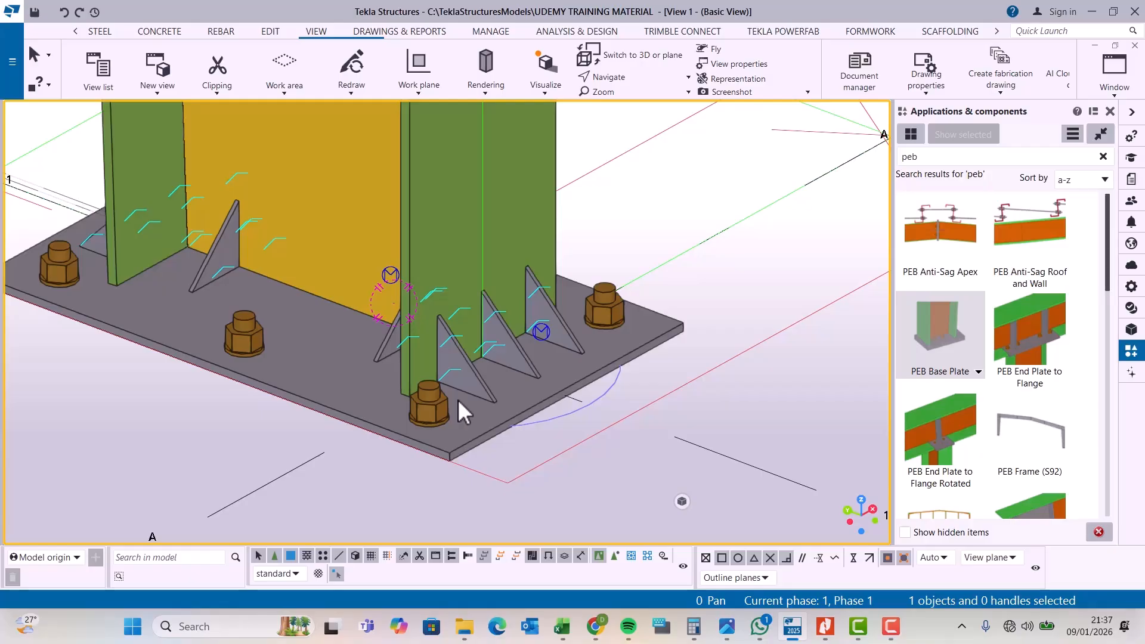
scroll(489, 423, down, 4)
scroll(480, 406, up, 2)
scroll(484, 409, up, 2)
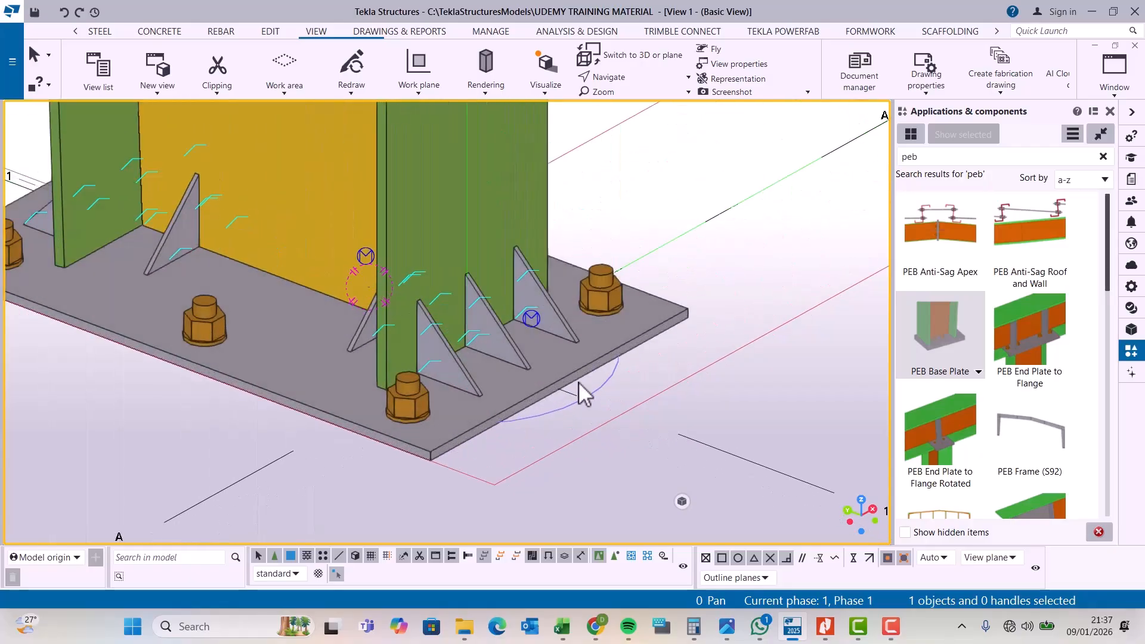
- Reopen the base plate's properties and load the saved settings 005
double_click(603, 328)
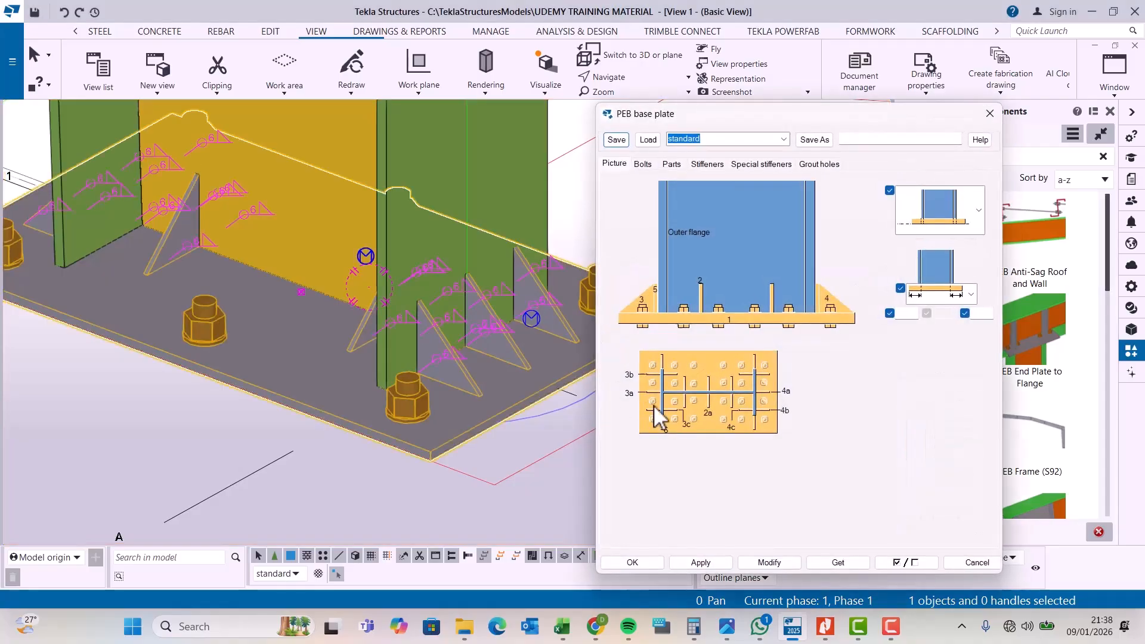
click(783, 141)
click(715, 148)
click(654, 143)
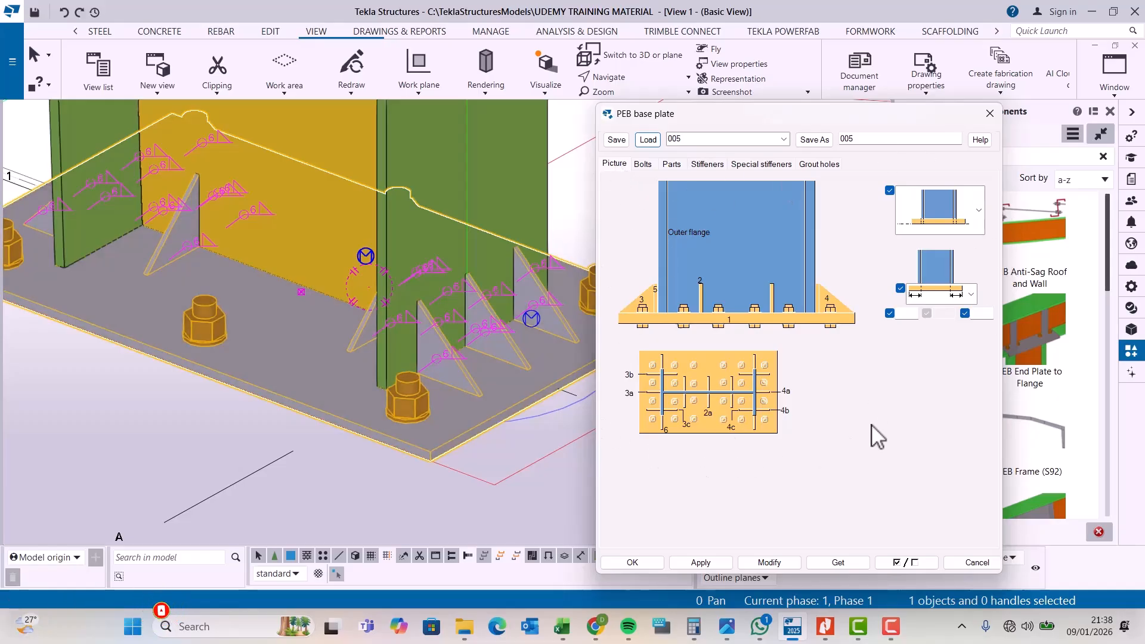
- Review the base plate's bolt settings and its end plate part settings
click(644, 164)
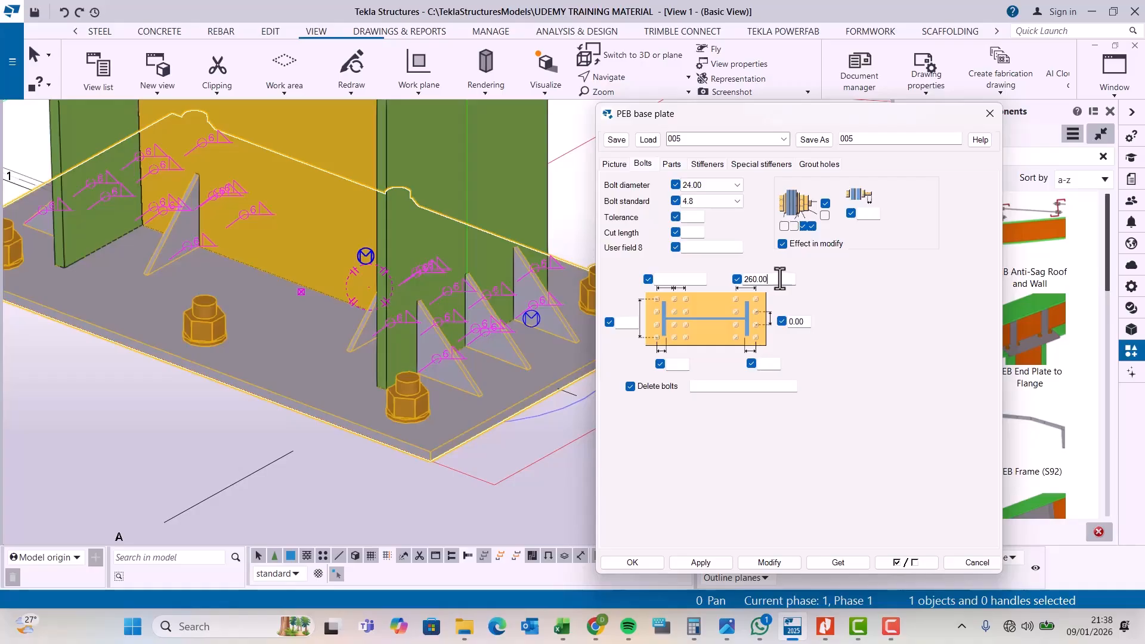
double_click(798, 321)
click(672, 163)
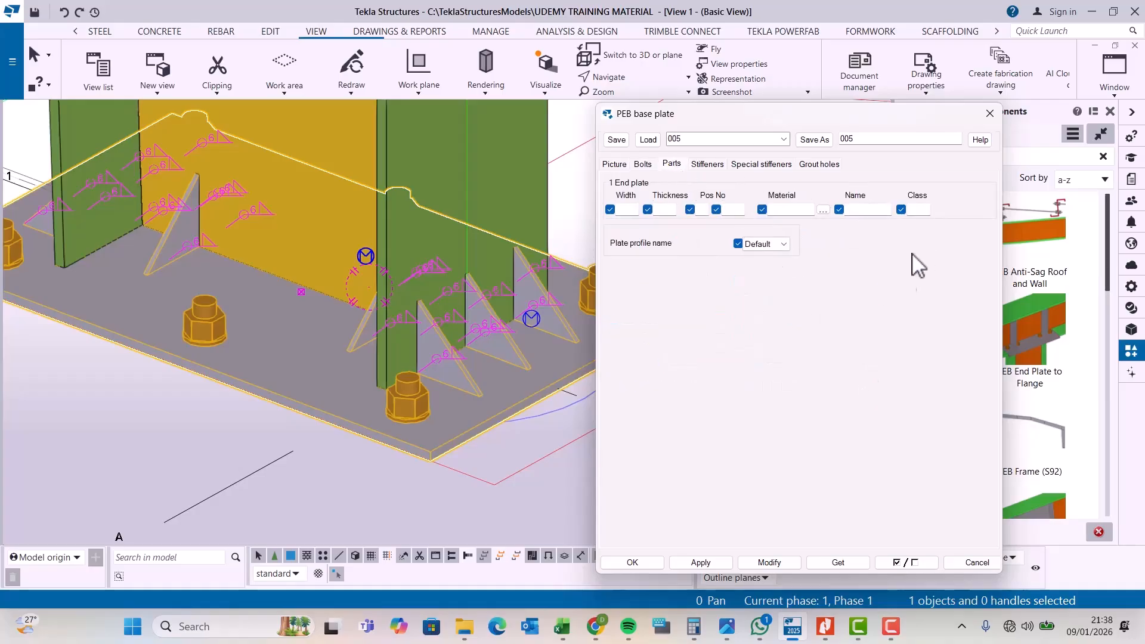
- Change the web stiffener shape to the plate with only its upper outer corner bevelled, and modify the connection
click(718, 164)
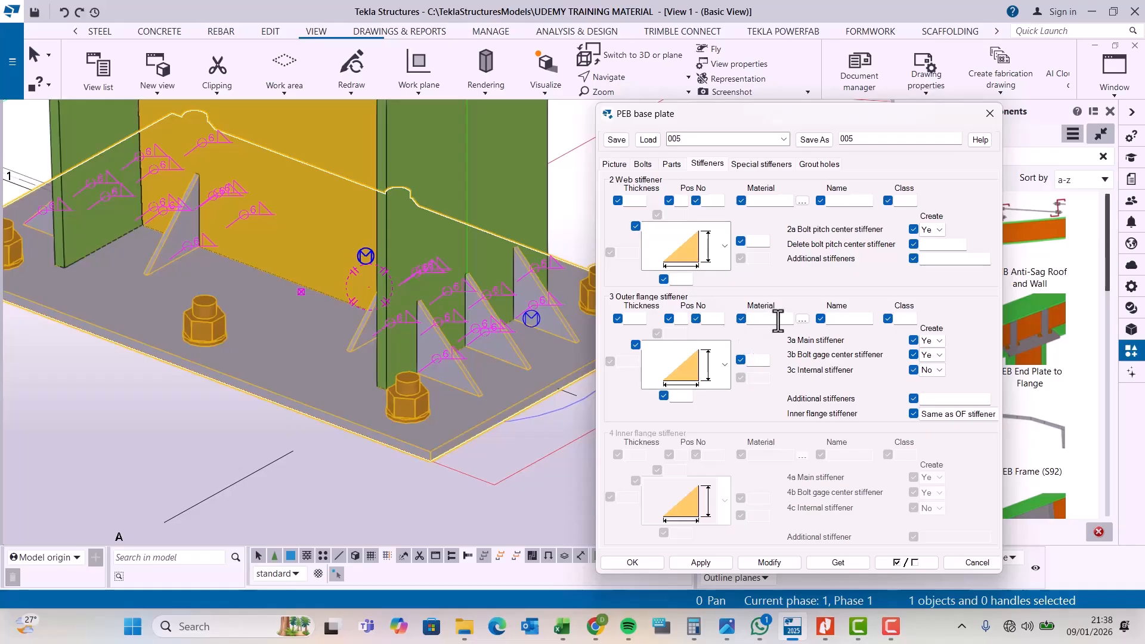
click(726, 251)
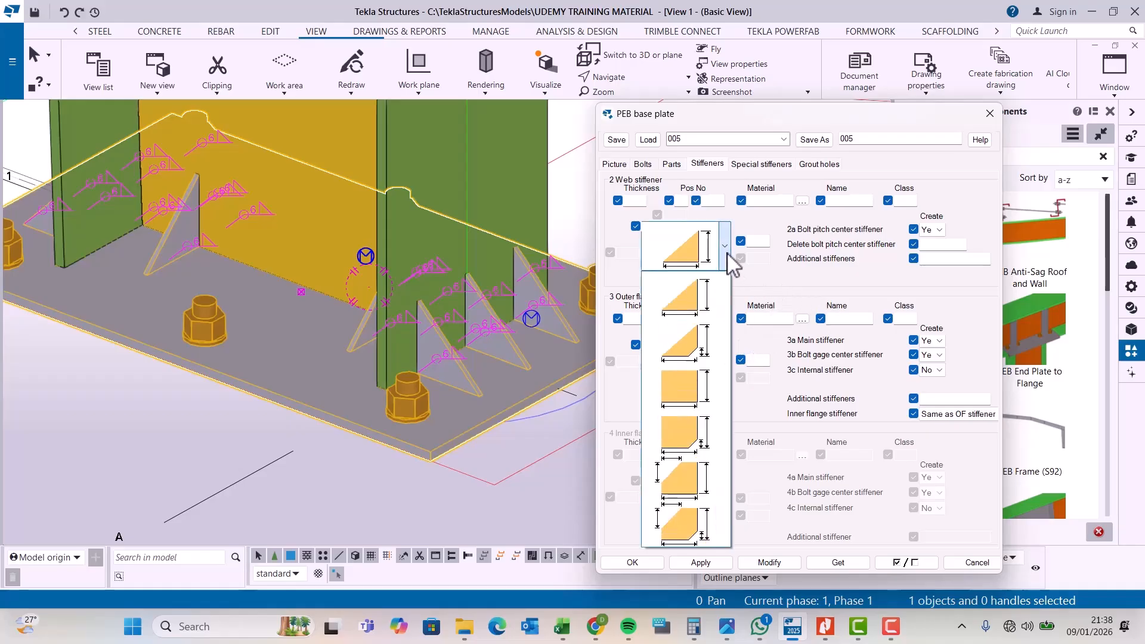
click(696, 482)
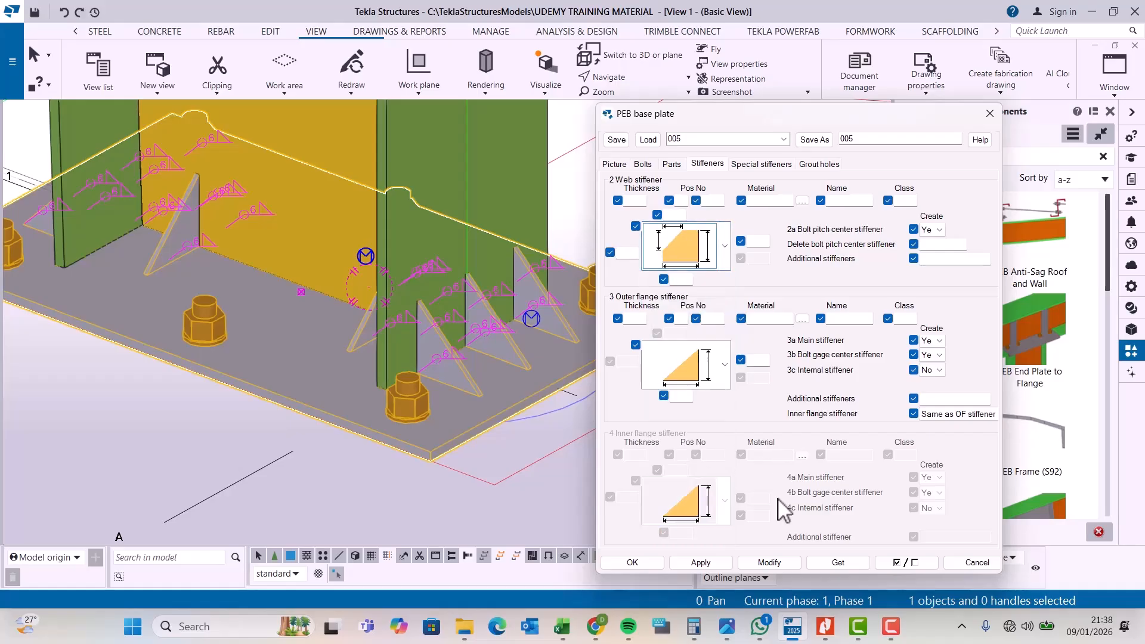
click(770, 563)
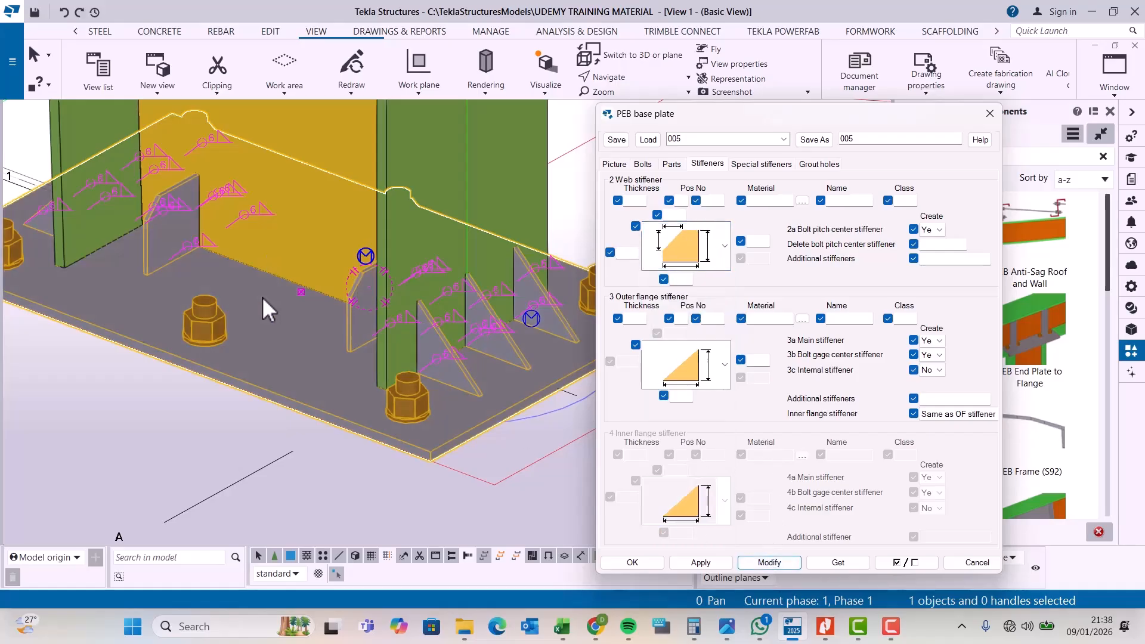
- Give the outer flange stiffeners the shape with only the upper outer corner bevelled, modify the connection and check them
click(725, 364)
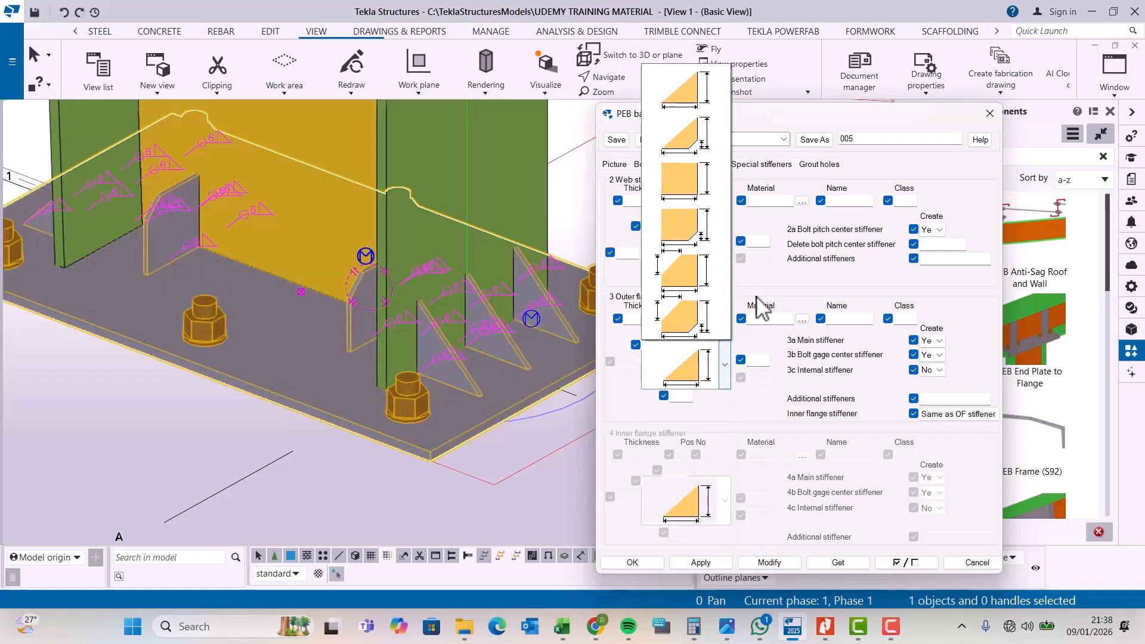
click(680, 272)
click(764, 563)
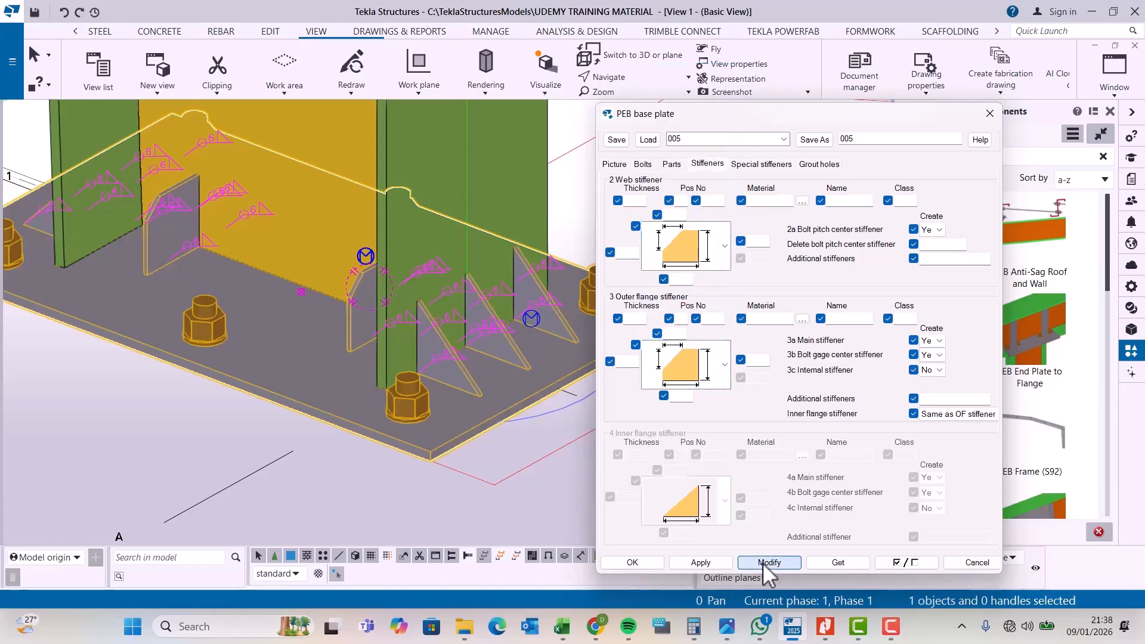
scroll(481, 338, up, 2)
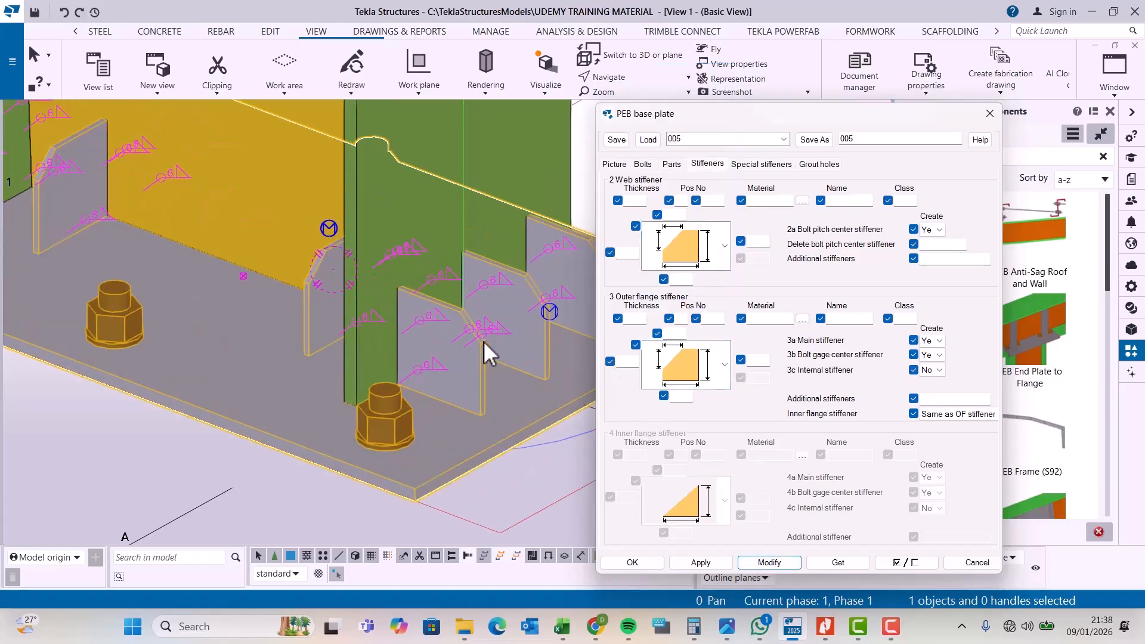
scroll(483, 341, up, 2)
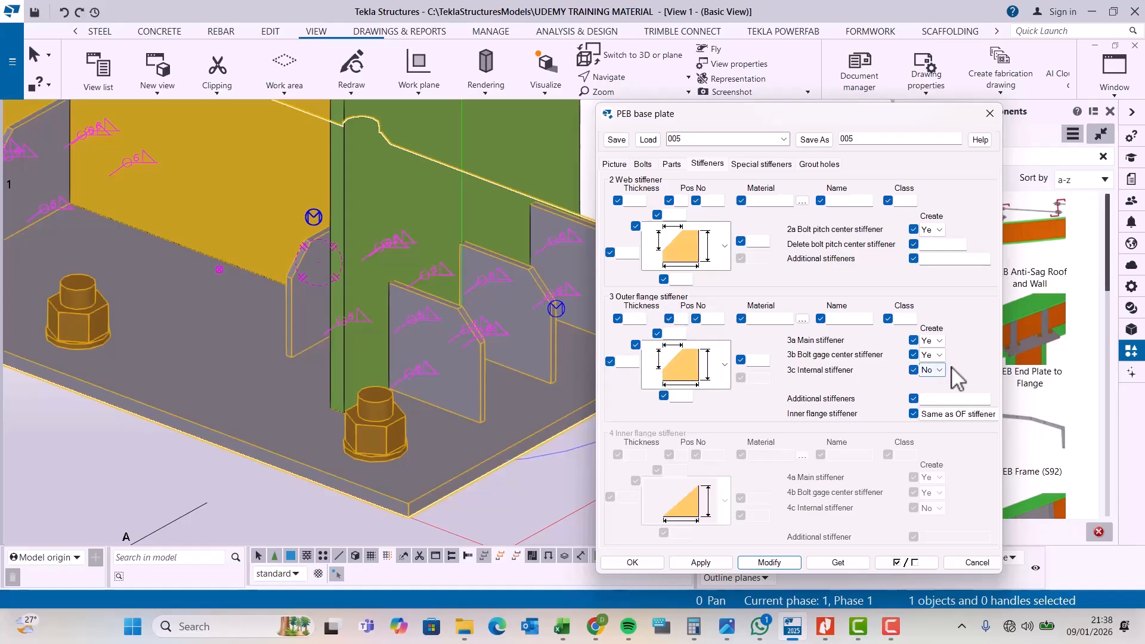
- Set creation of the 3a Main stiffener on the outer flange to No and modify the connection
click(934, 341)
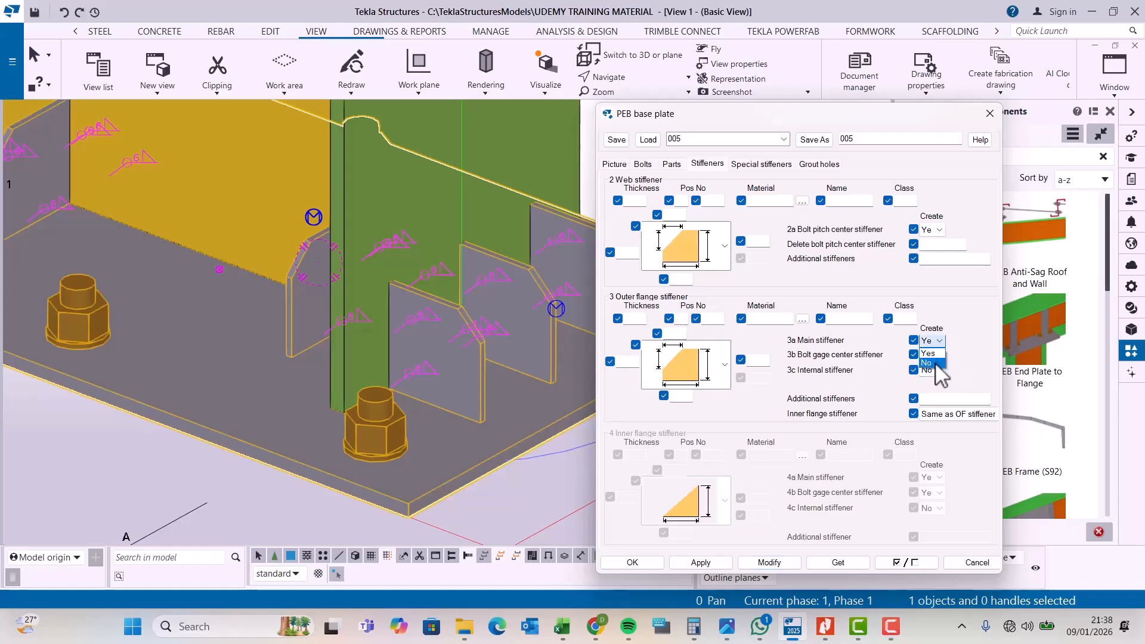
click(928, 364)
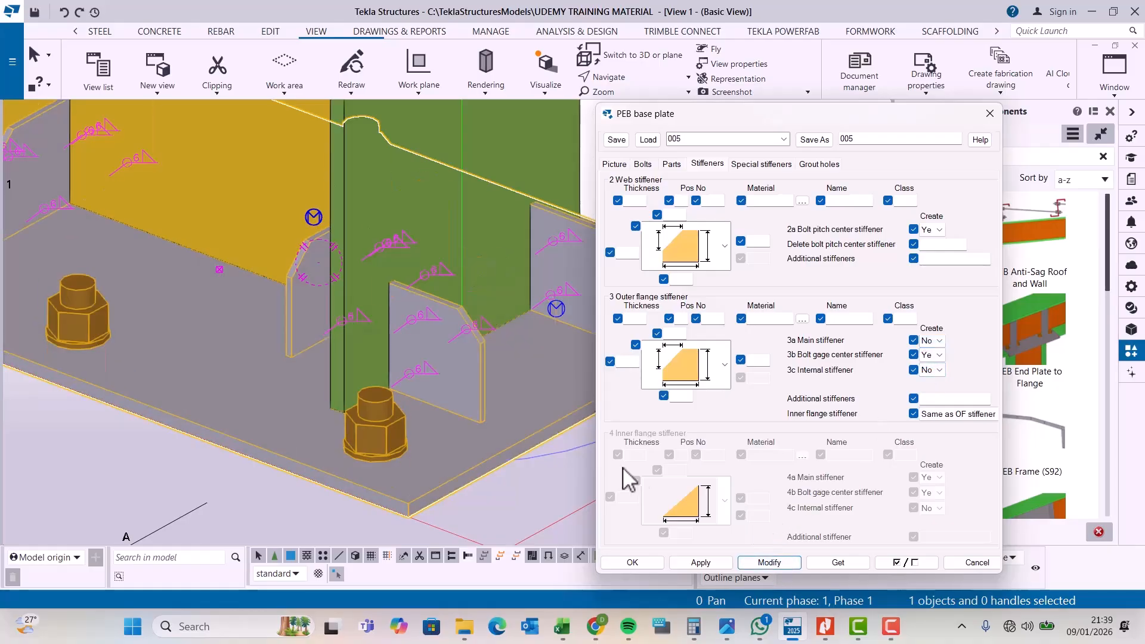
scroll(443, 378, down, 5)
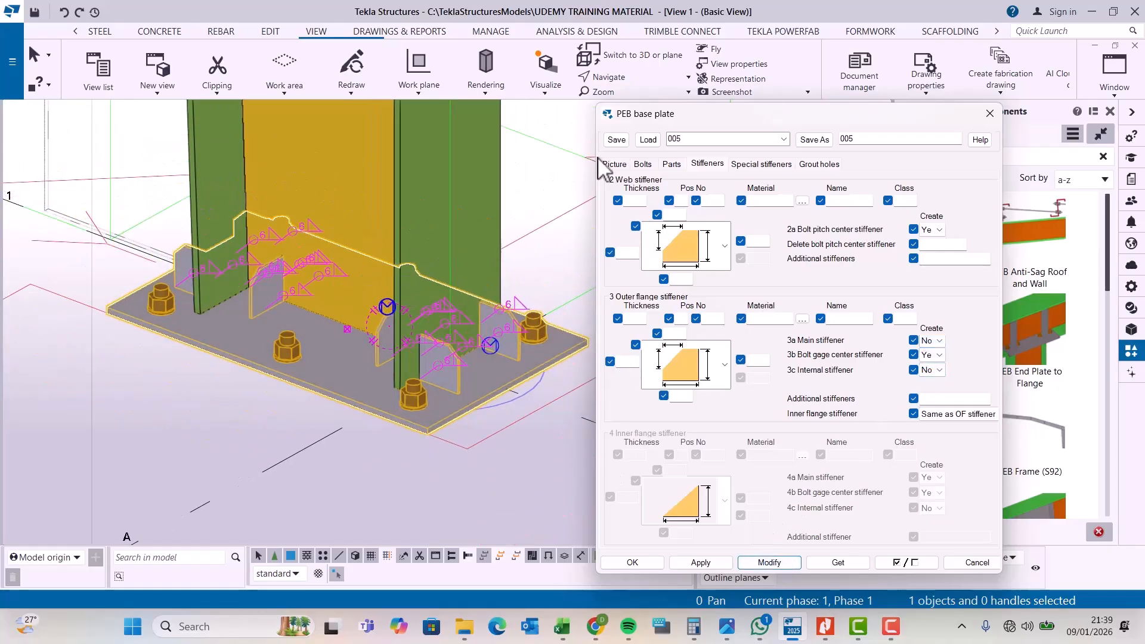
- Rotate the model around the column's foot to examine the modified base plate and look up the column to its top
click(608, 77)
click(632, 107)
click(406, 319)
drag(431, 297, 327, 307)
scroll(378, 294, down, 2)
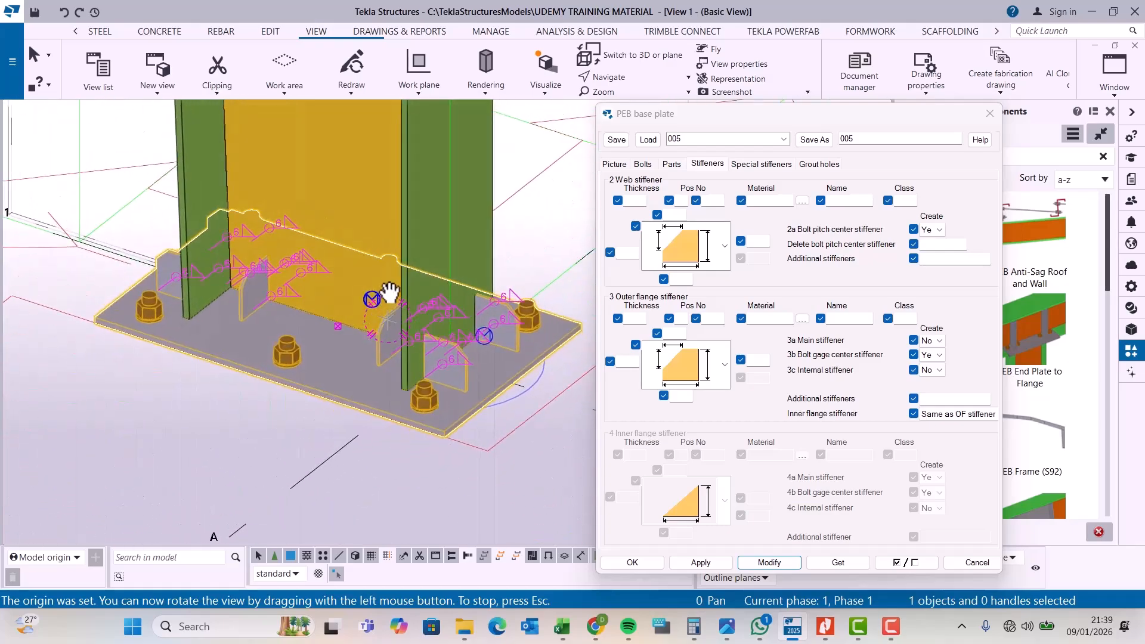
scroll(388, 353, down, 5)
drag(397, 371, 455, 133)
right_click(455, 133)
click(468, 141)
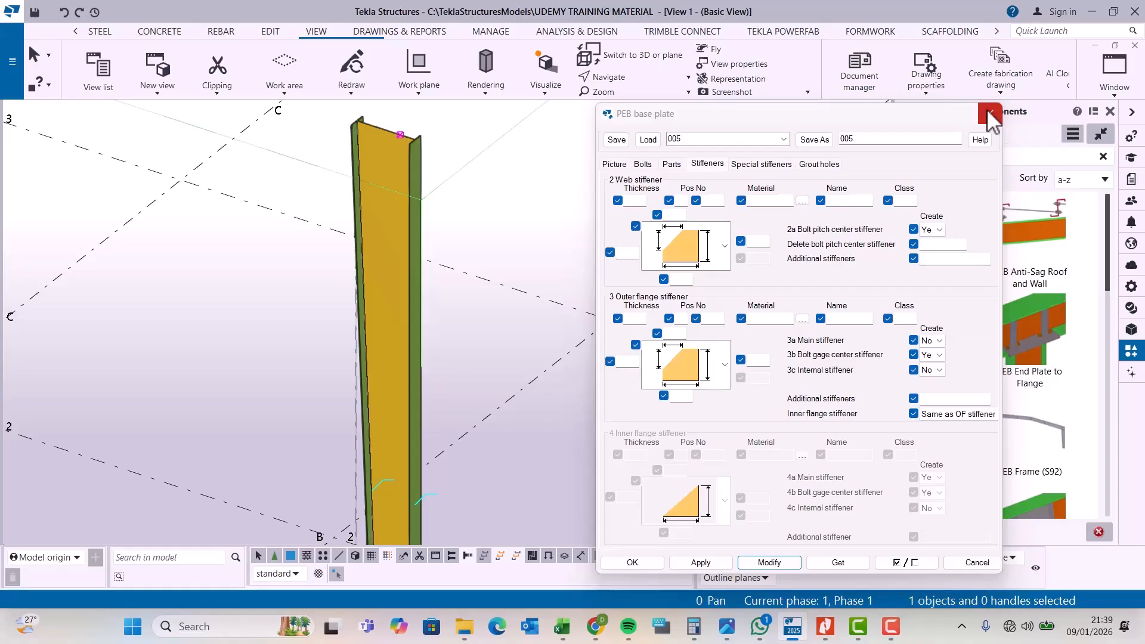